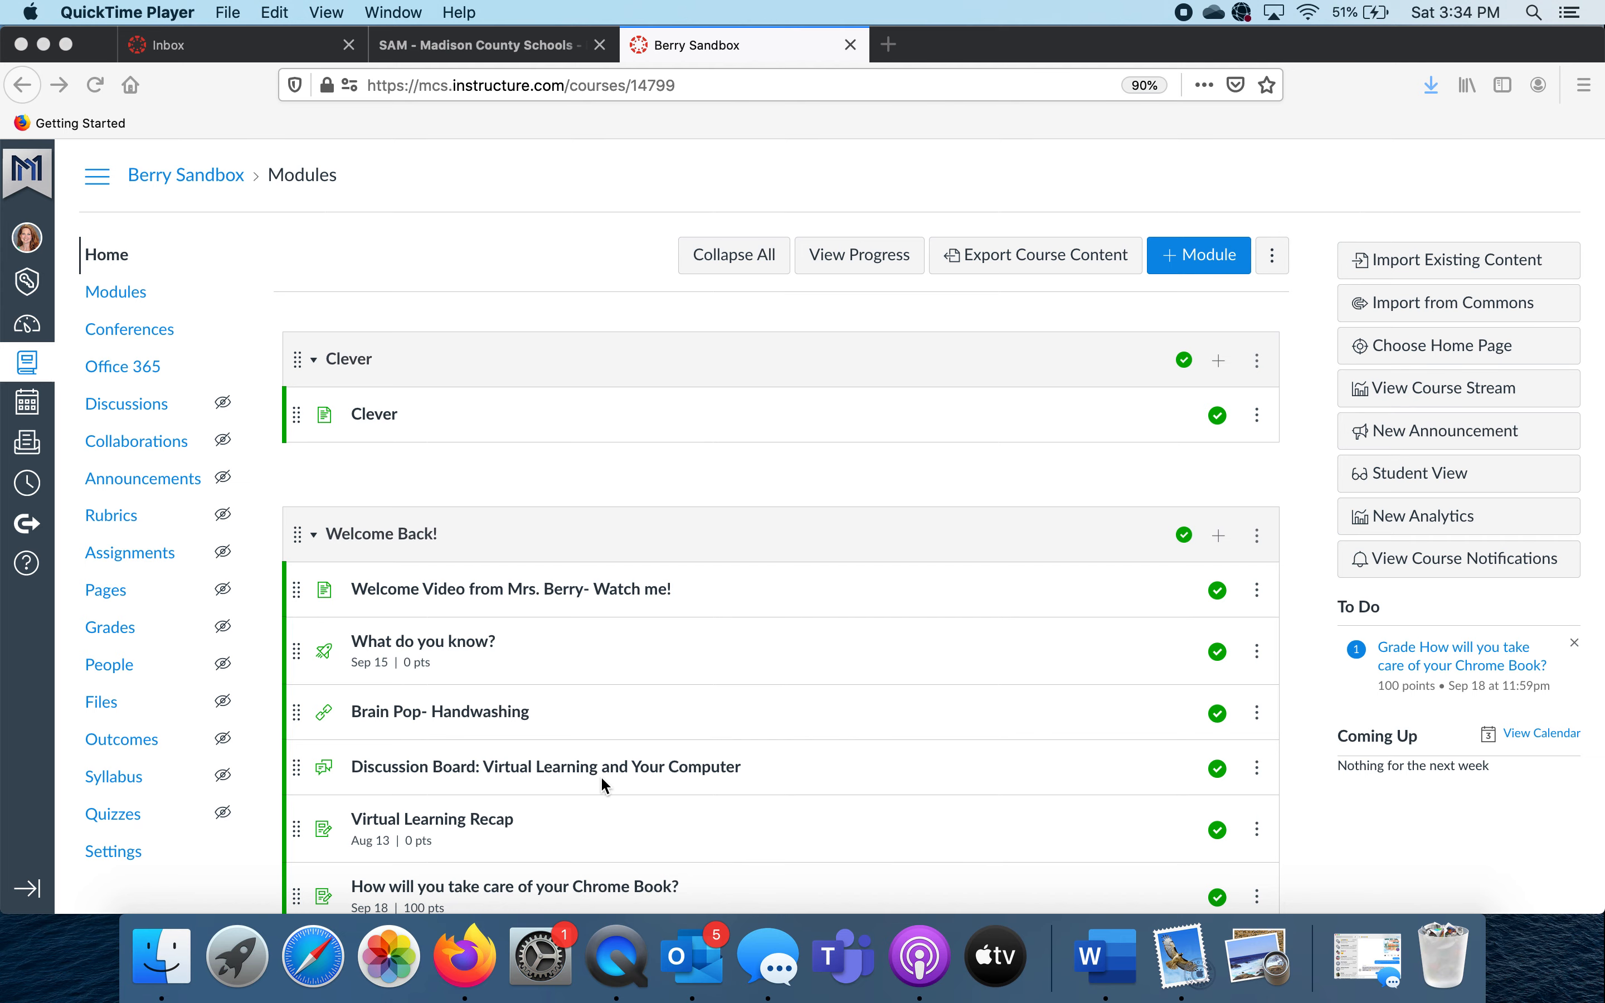
Open the content import page from the course settings and set the content type to Copy a Canvas Course.
scroll(220, 435, "down", 1)
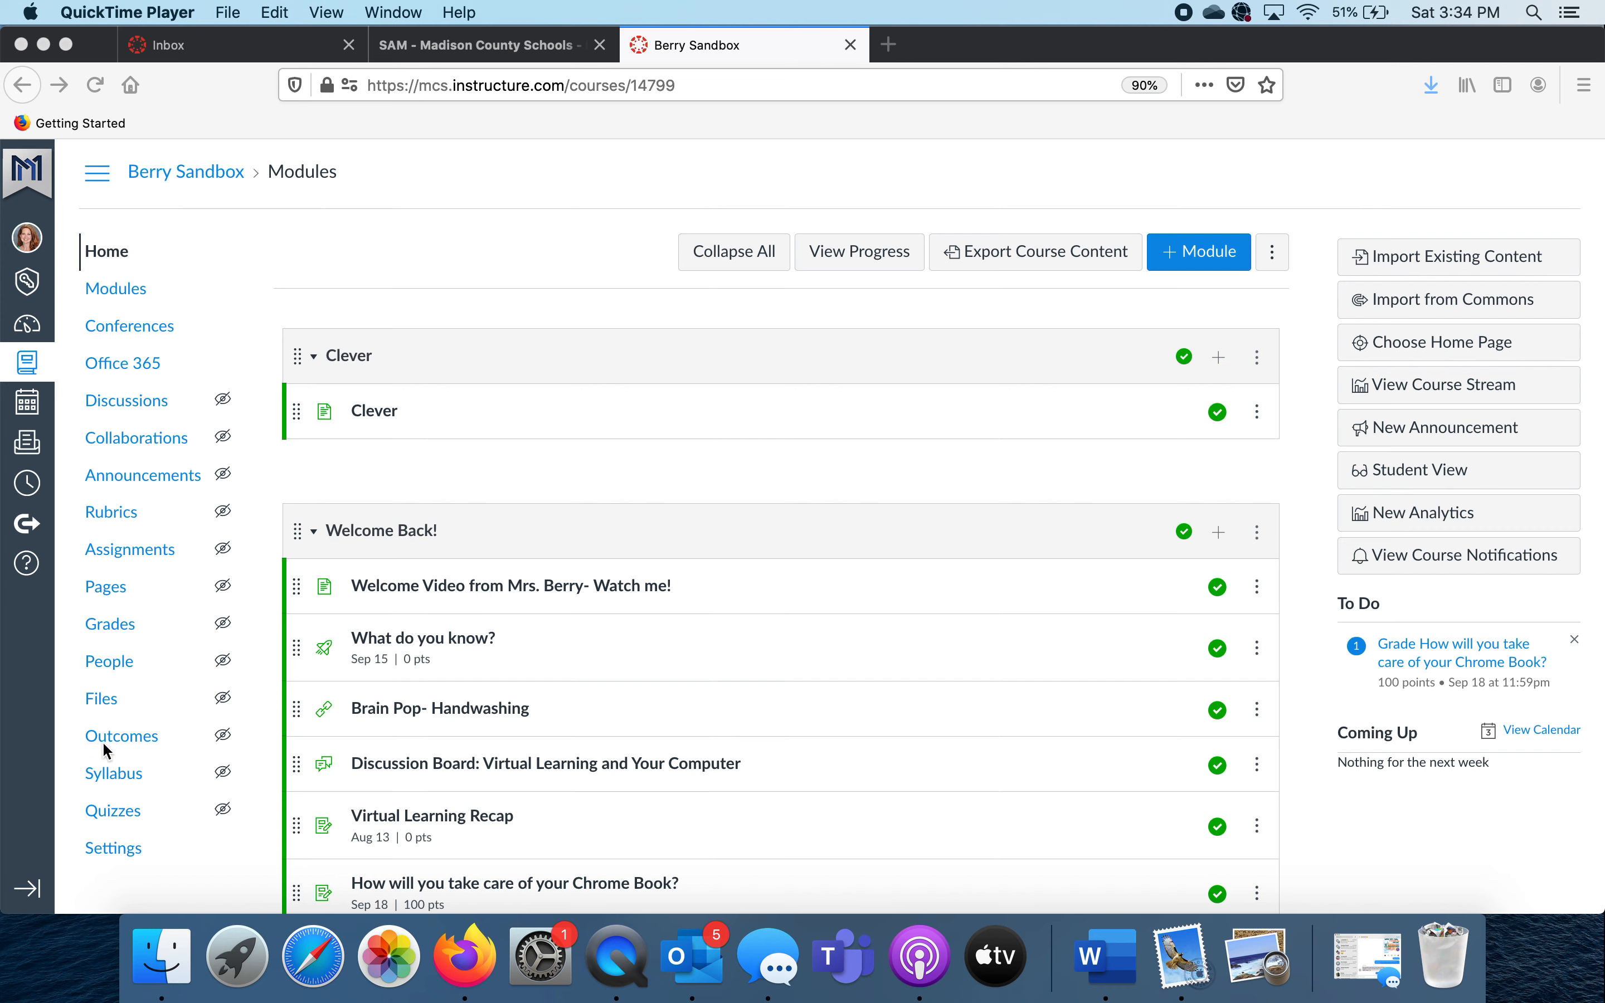
left_click(115, 850)
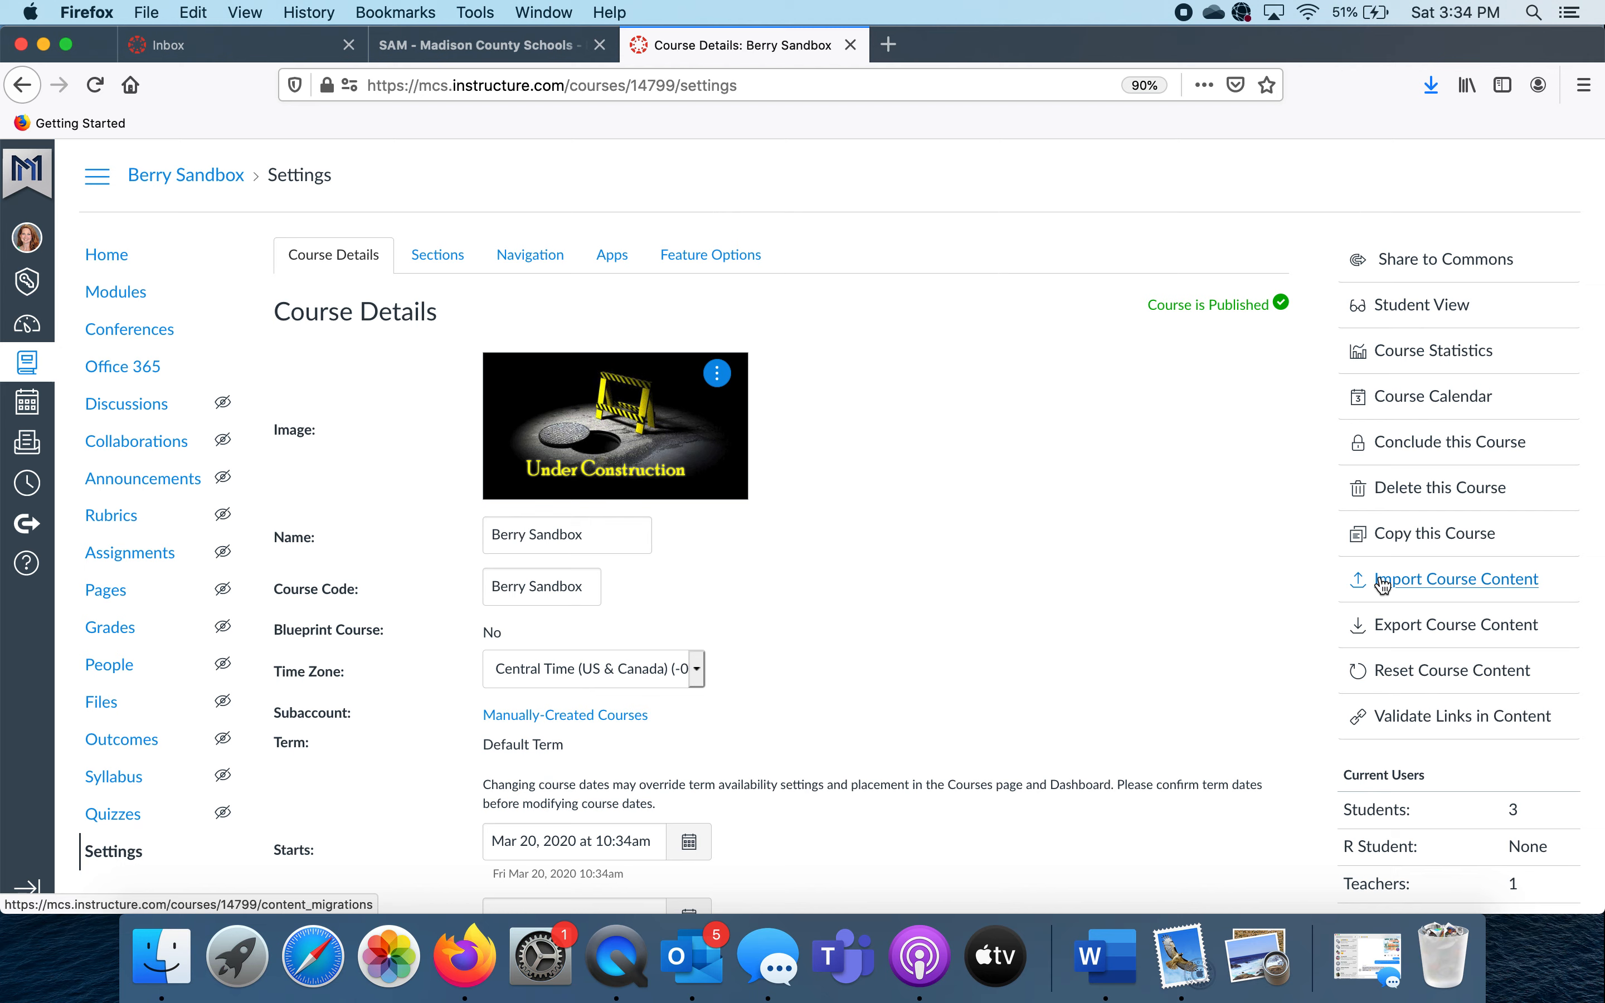
left_click(1441, 586)
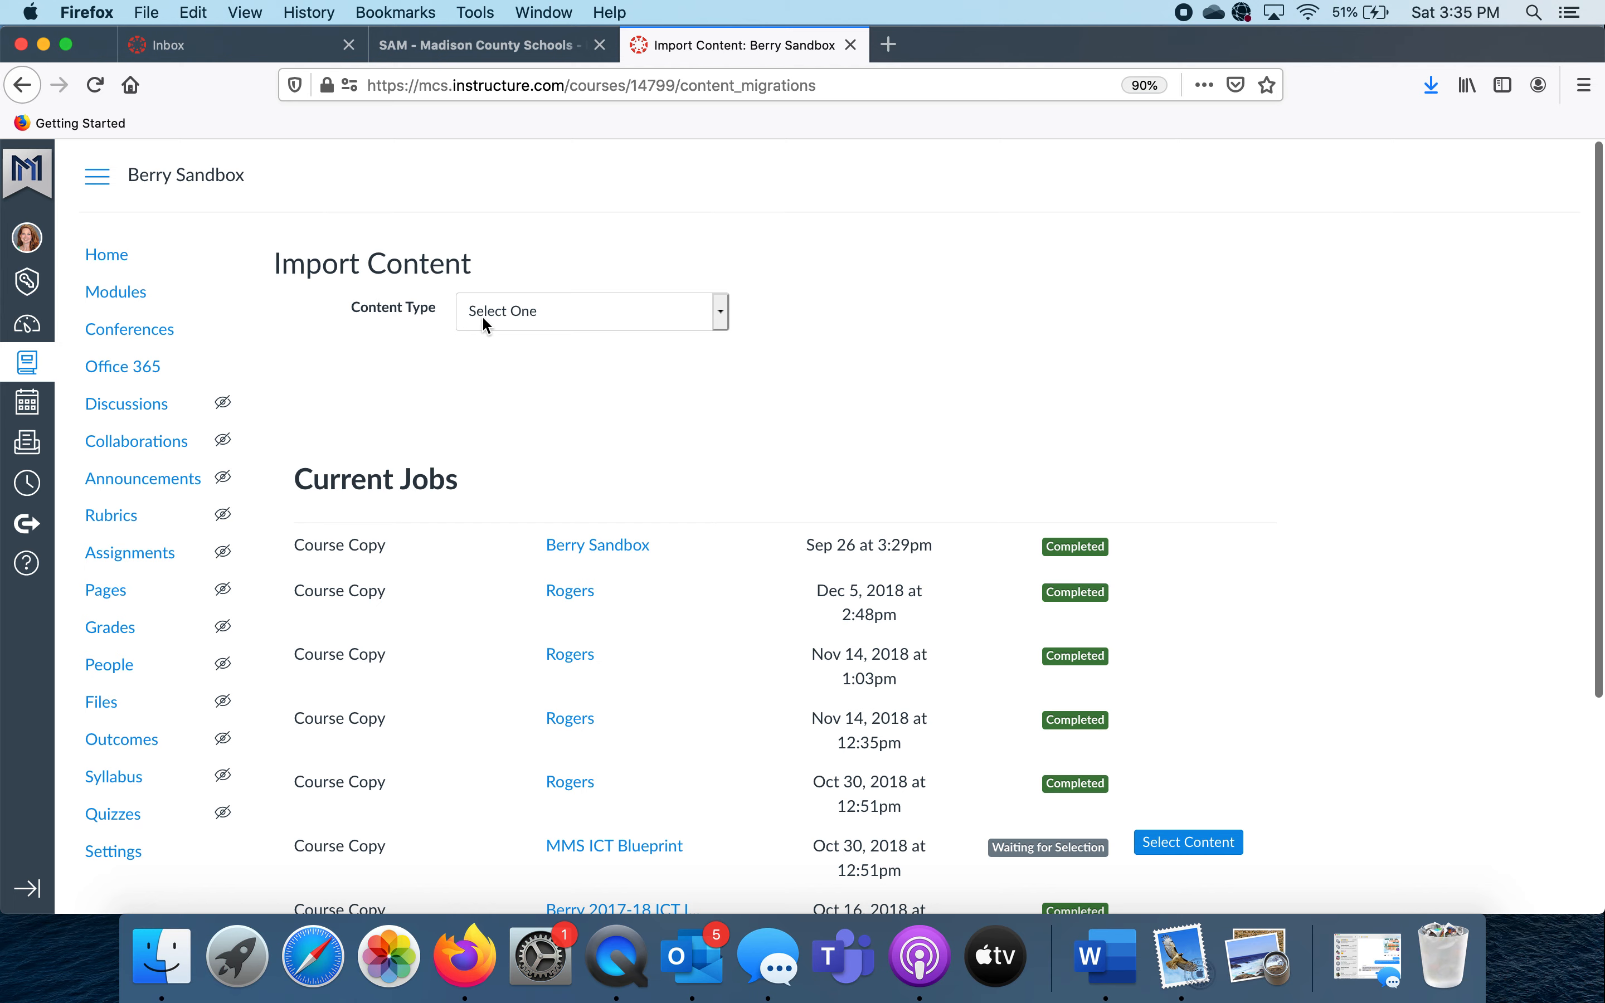
left_click(719, 317)
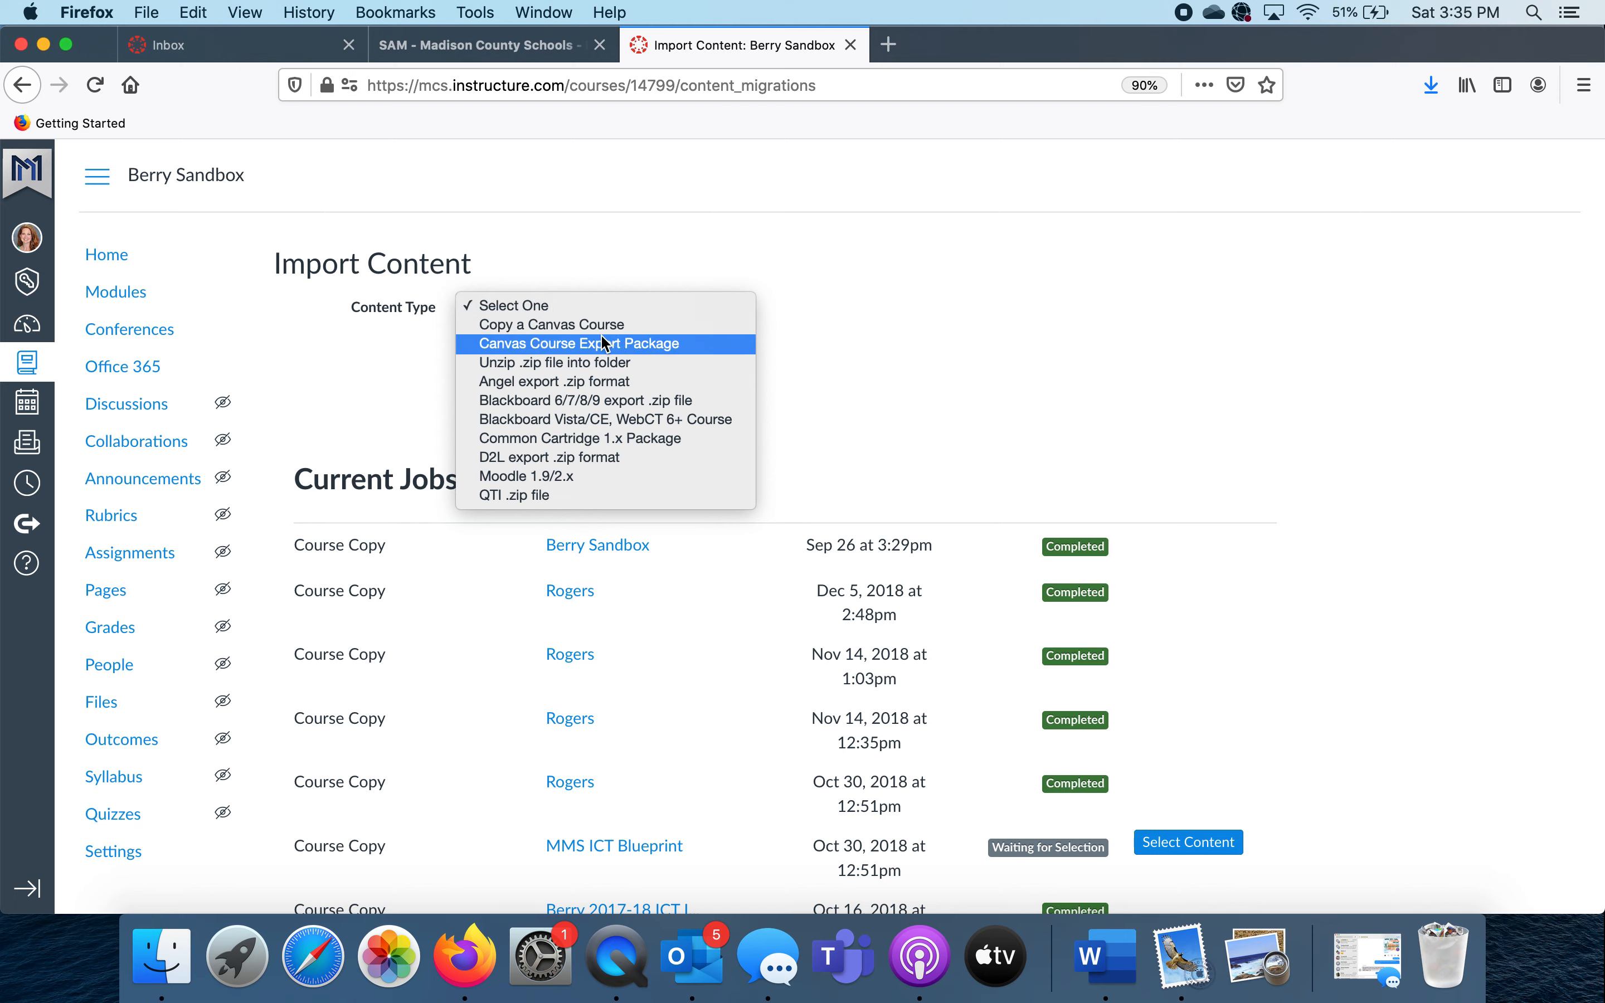
left_click(569, 328)
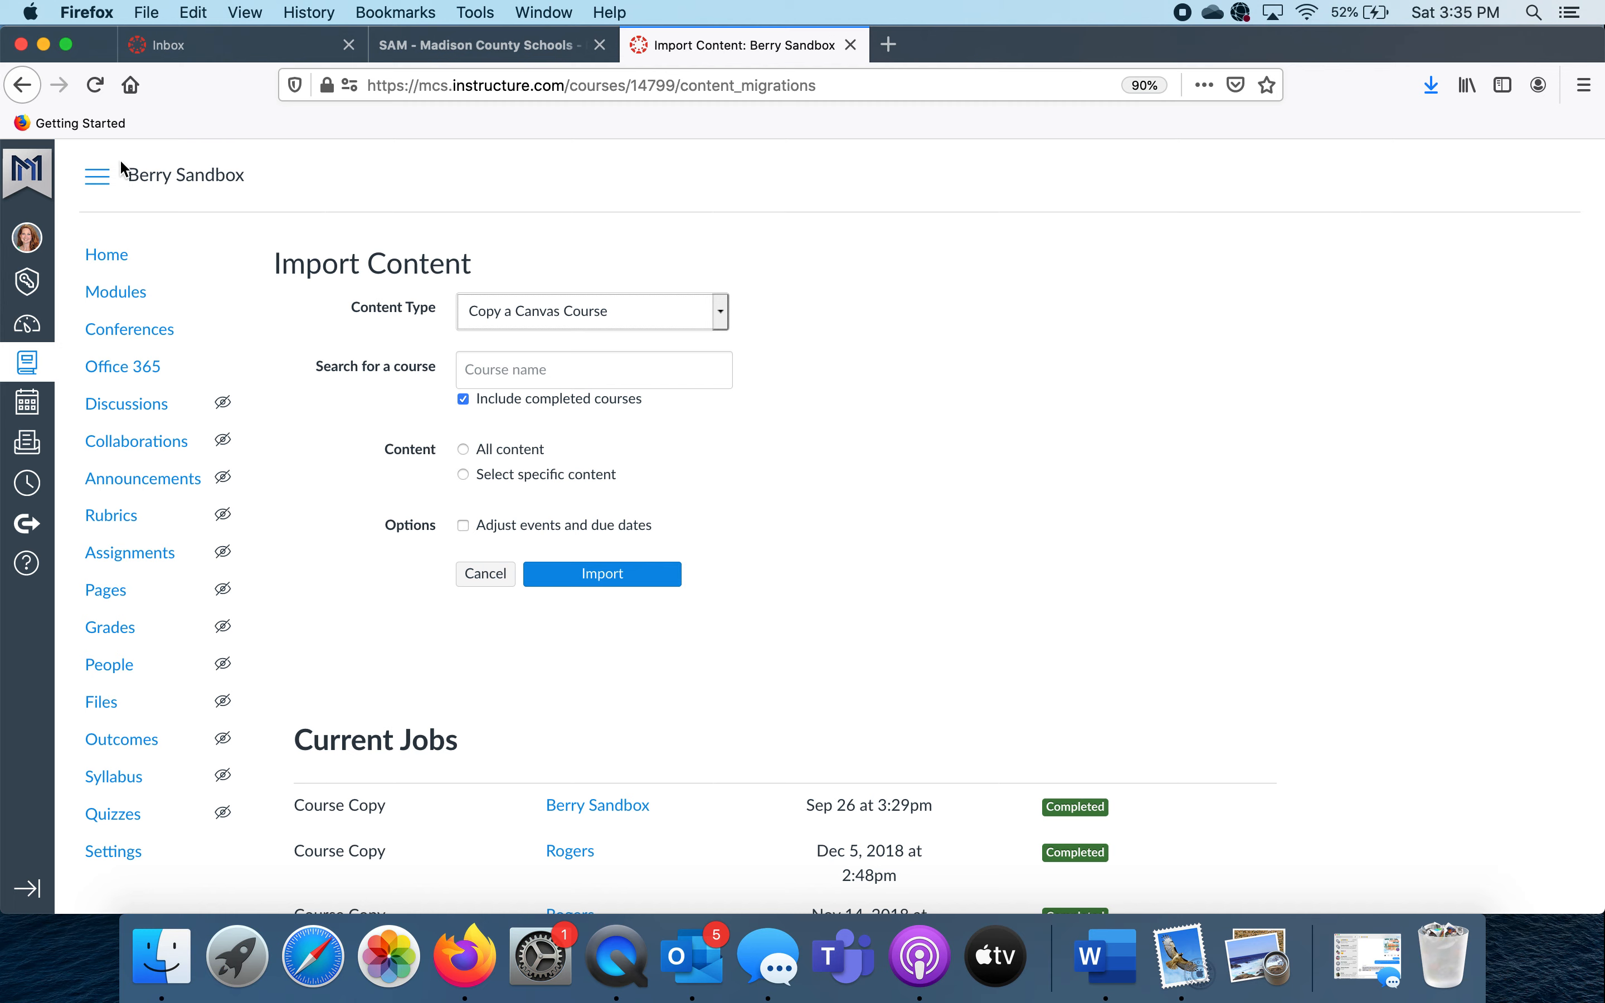
Start an import that uses this same sandbox course as the source and is limited to specific content.
left_click(481, 363)
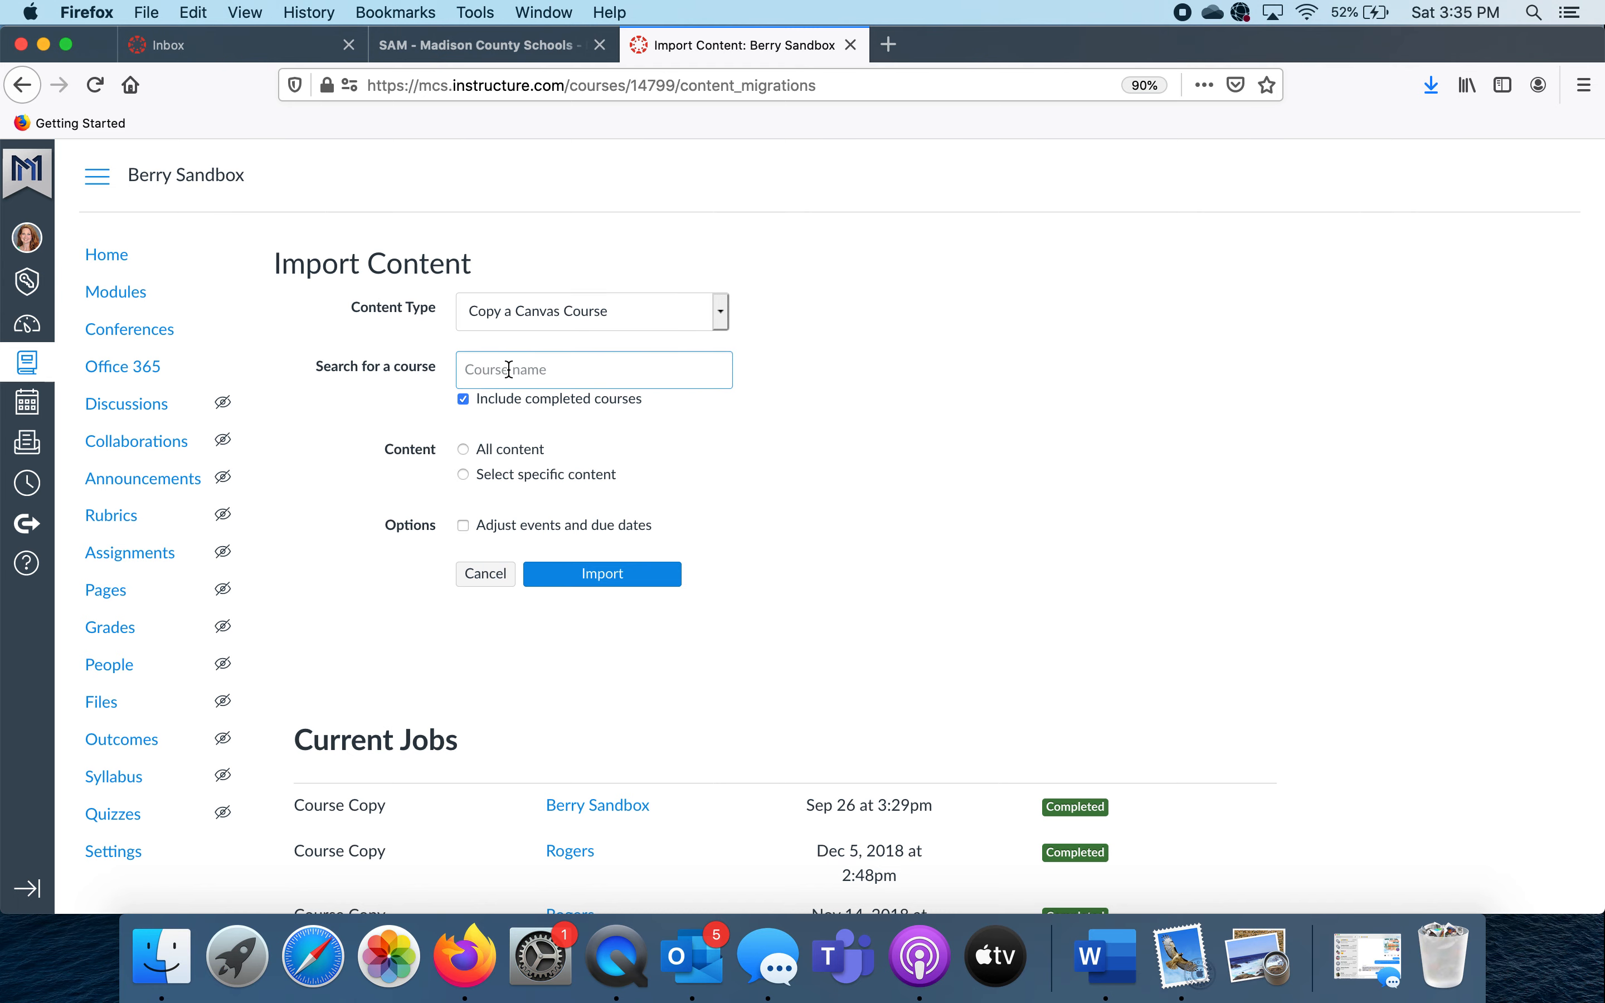
type("Berry")
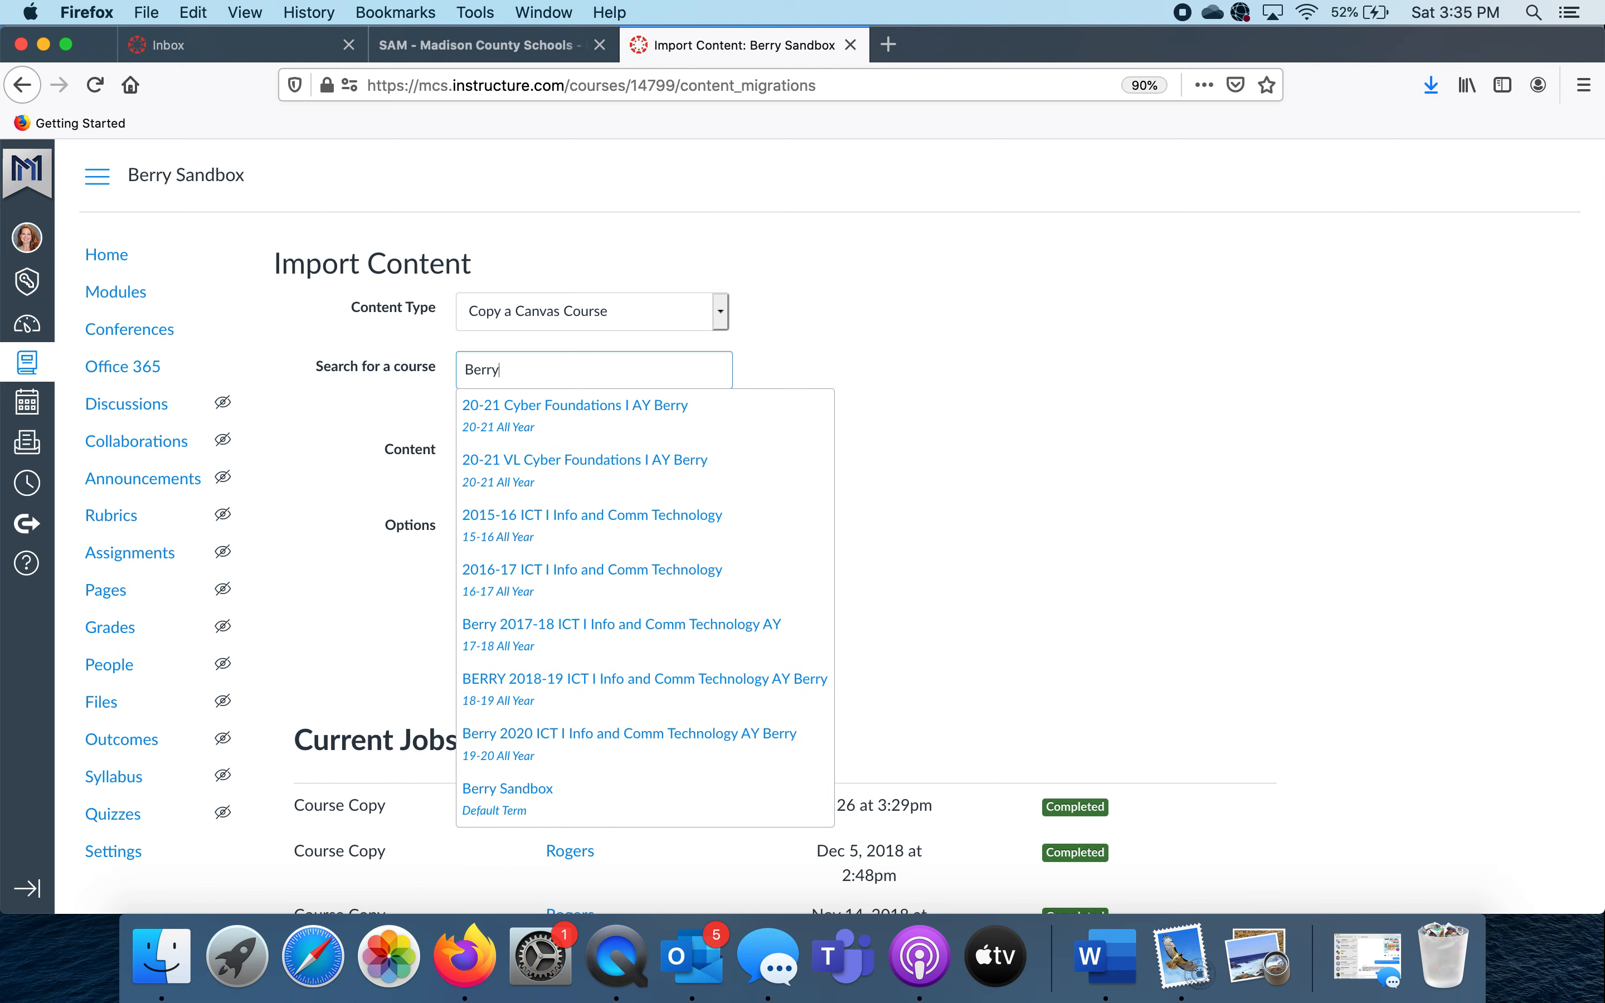
left_click(530, 799)
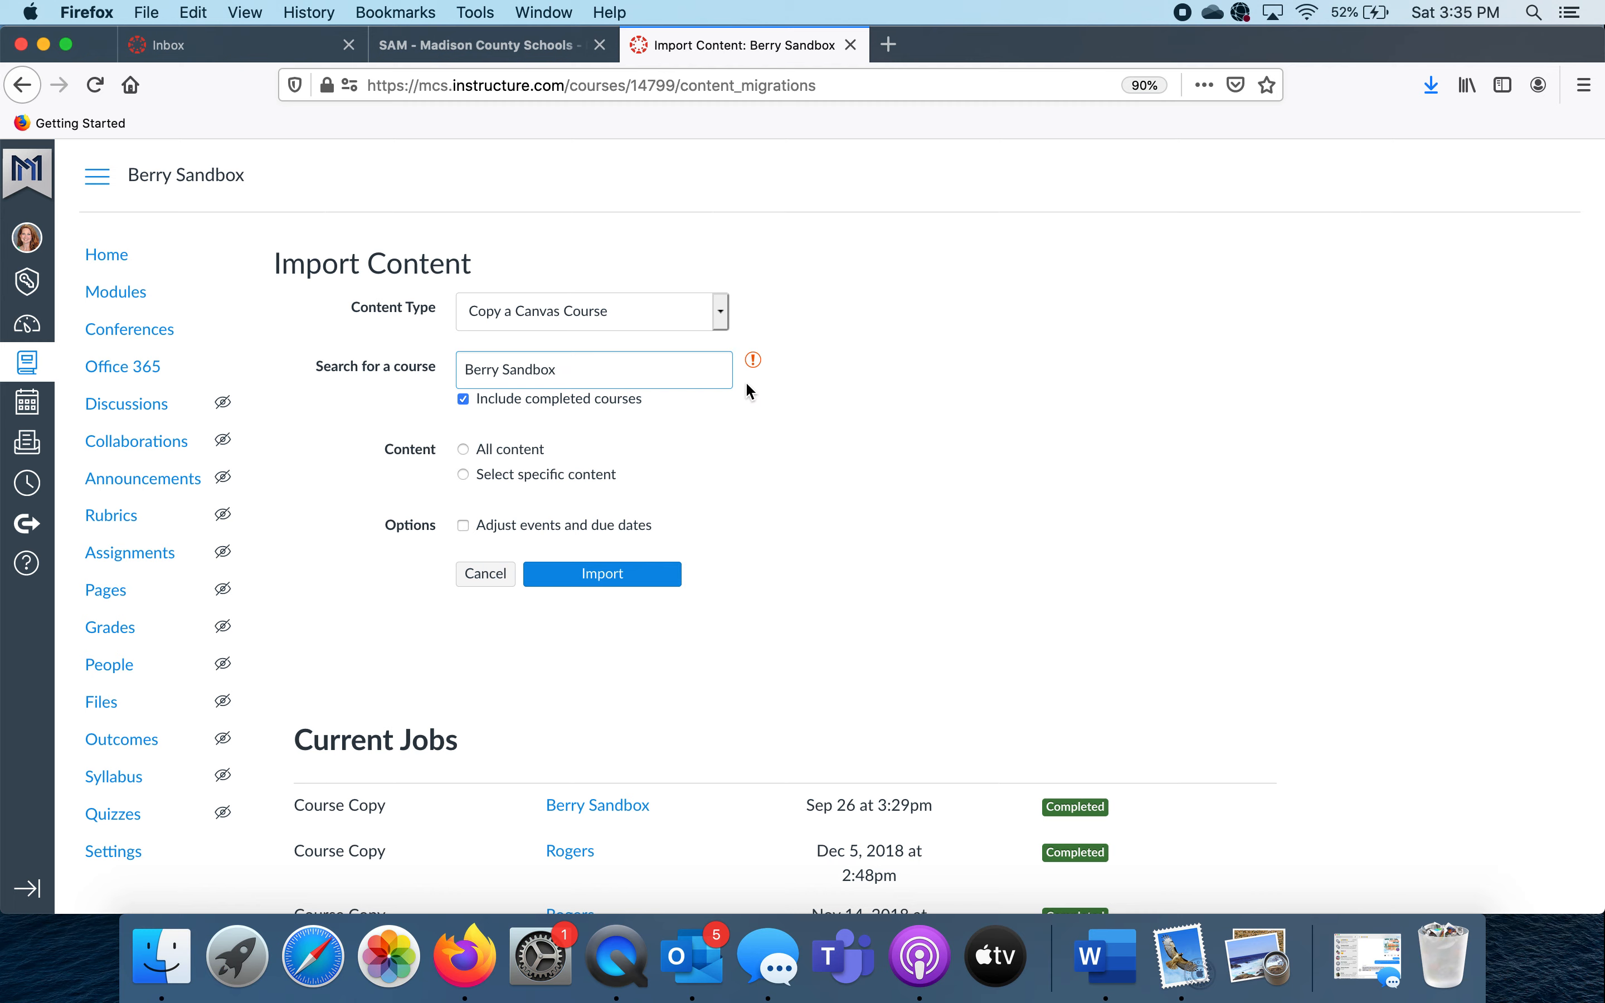
mouse_move(753, 362)
left_click(464, 474)
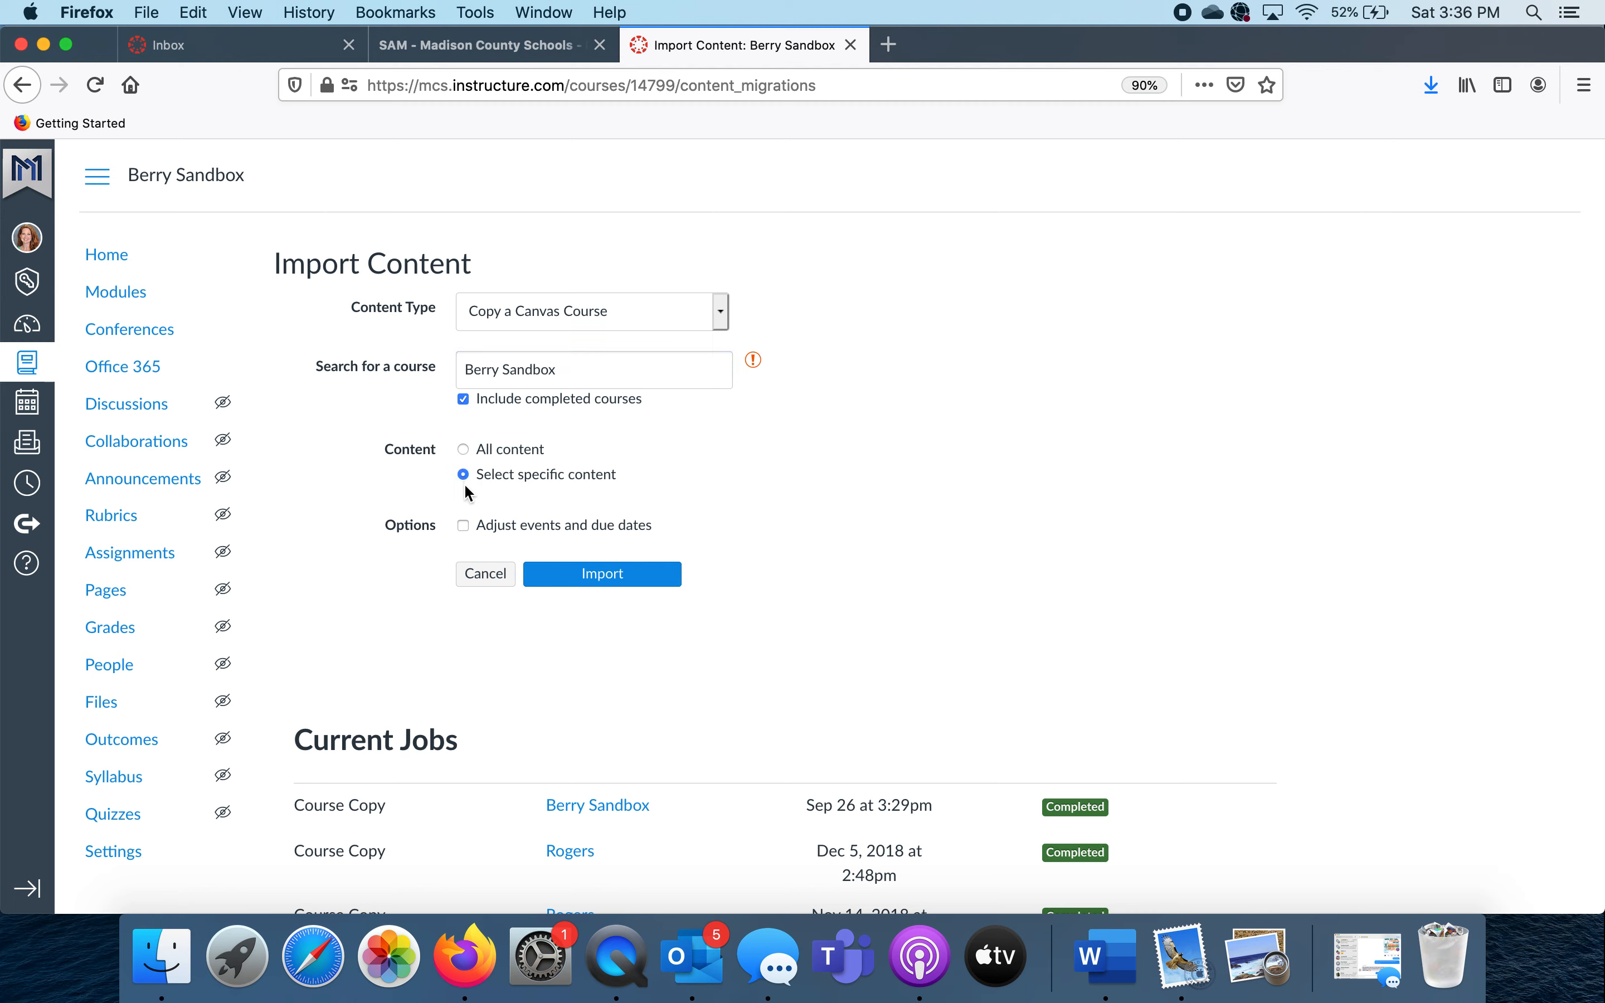
left_click(590, 588)
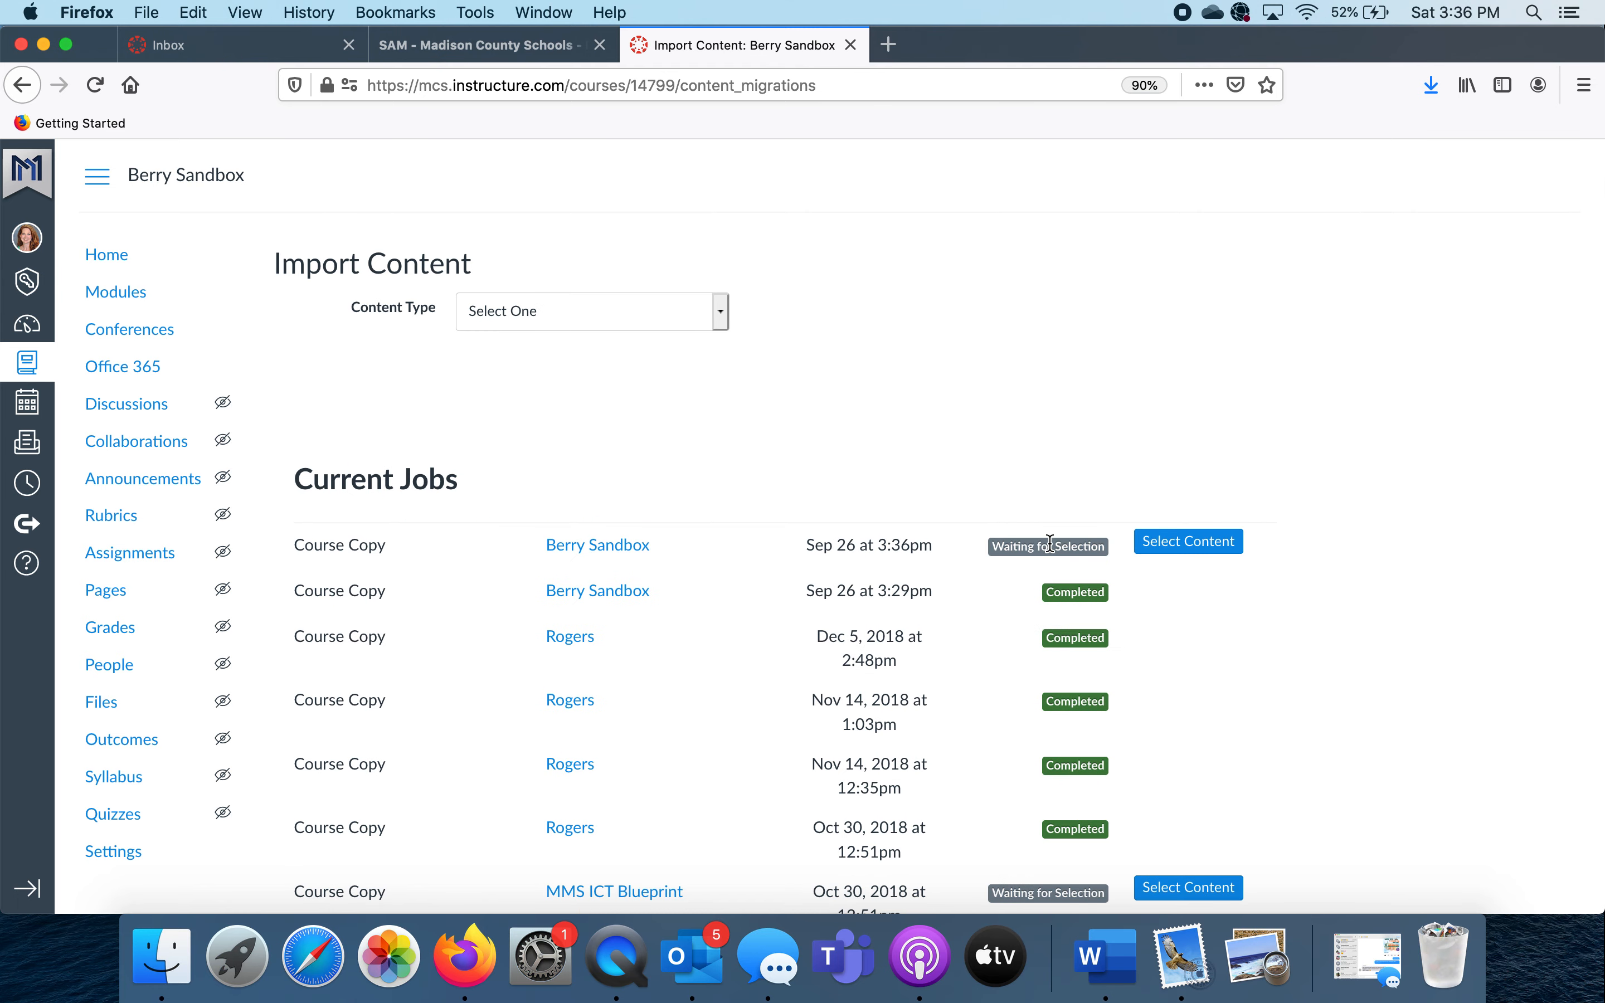
For the new course copy job, select only the quiz "Practice Quiz to Duplicate" and submit the content selection.
left_click(1181, 546)
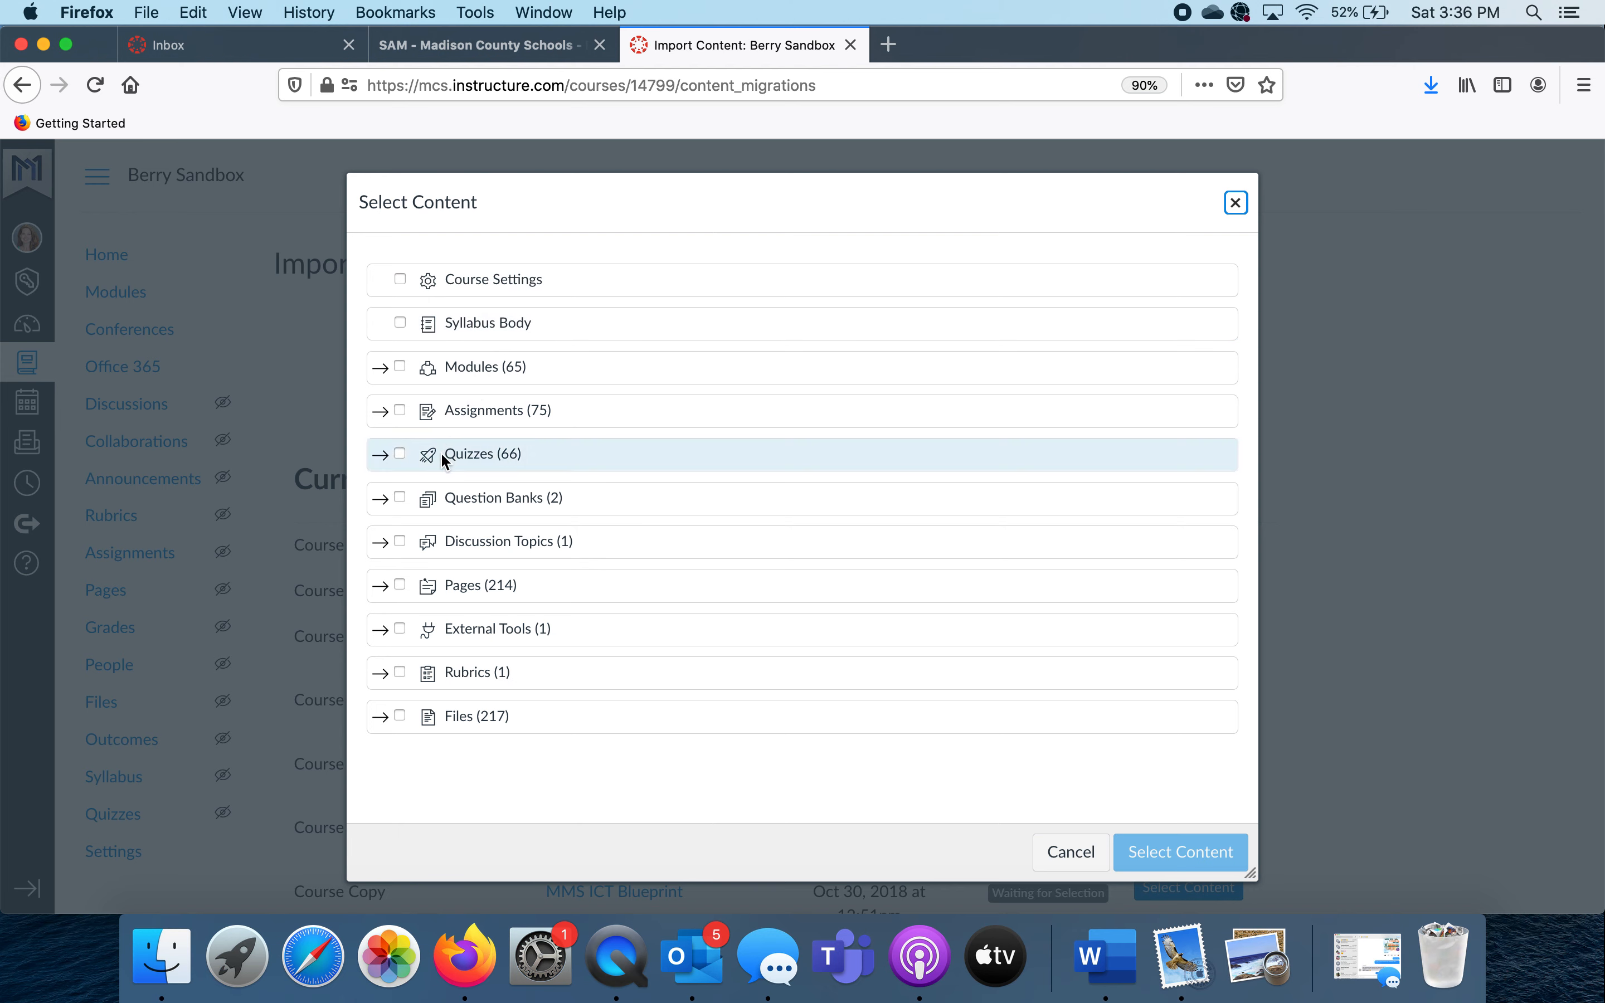
left_click(382, 457)
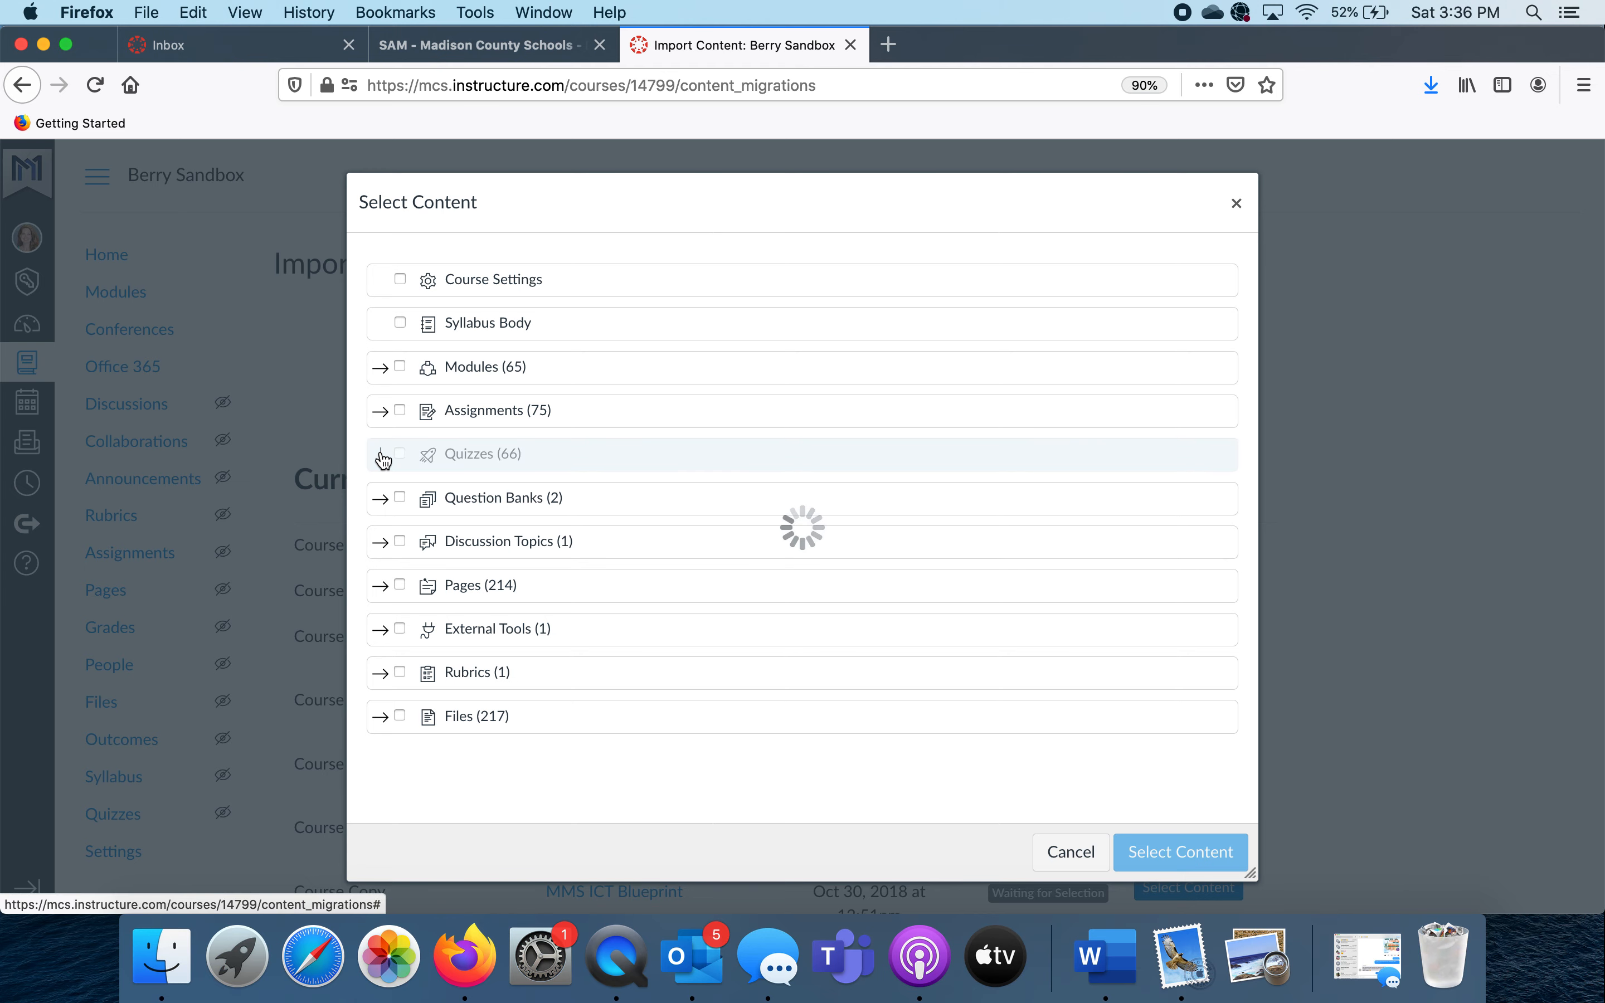
scroll(556, 563, "down", 5)
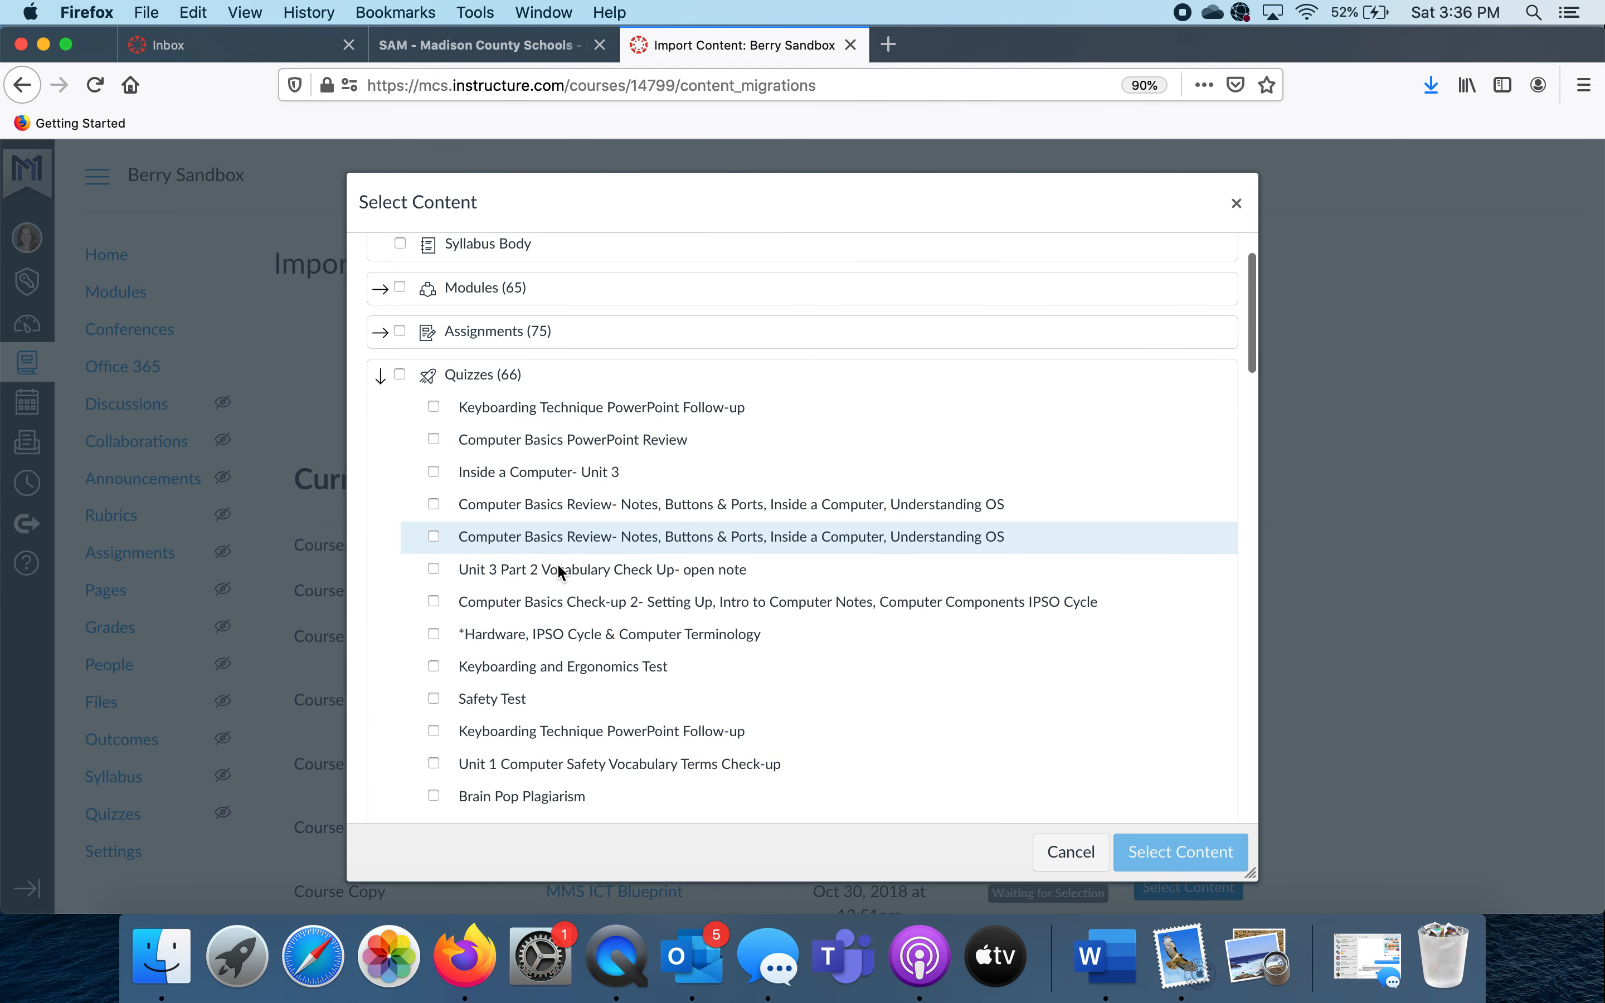
scroll(556, 562, "down", 6)
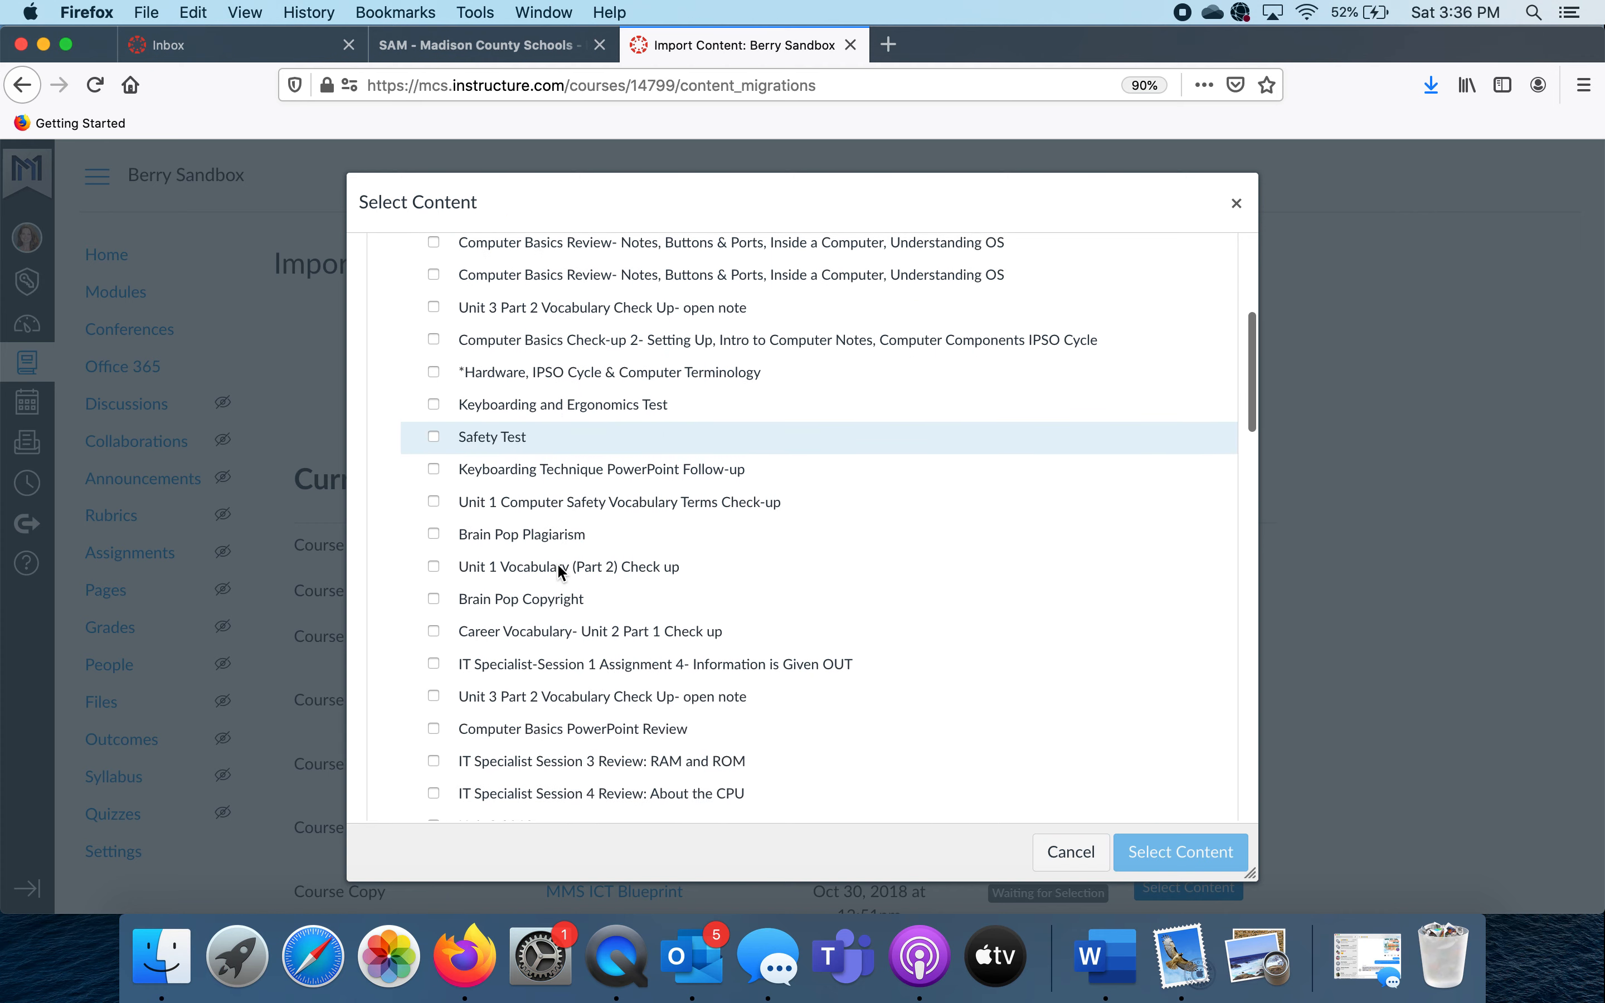
scroll(556, 562, "down", 8)
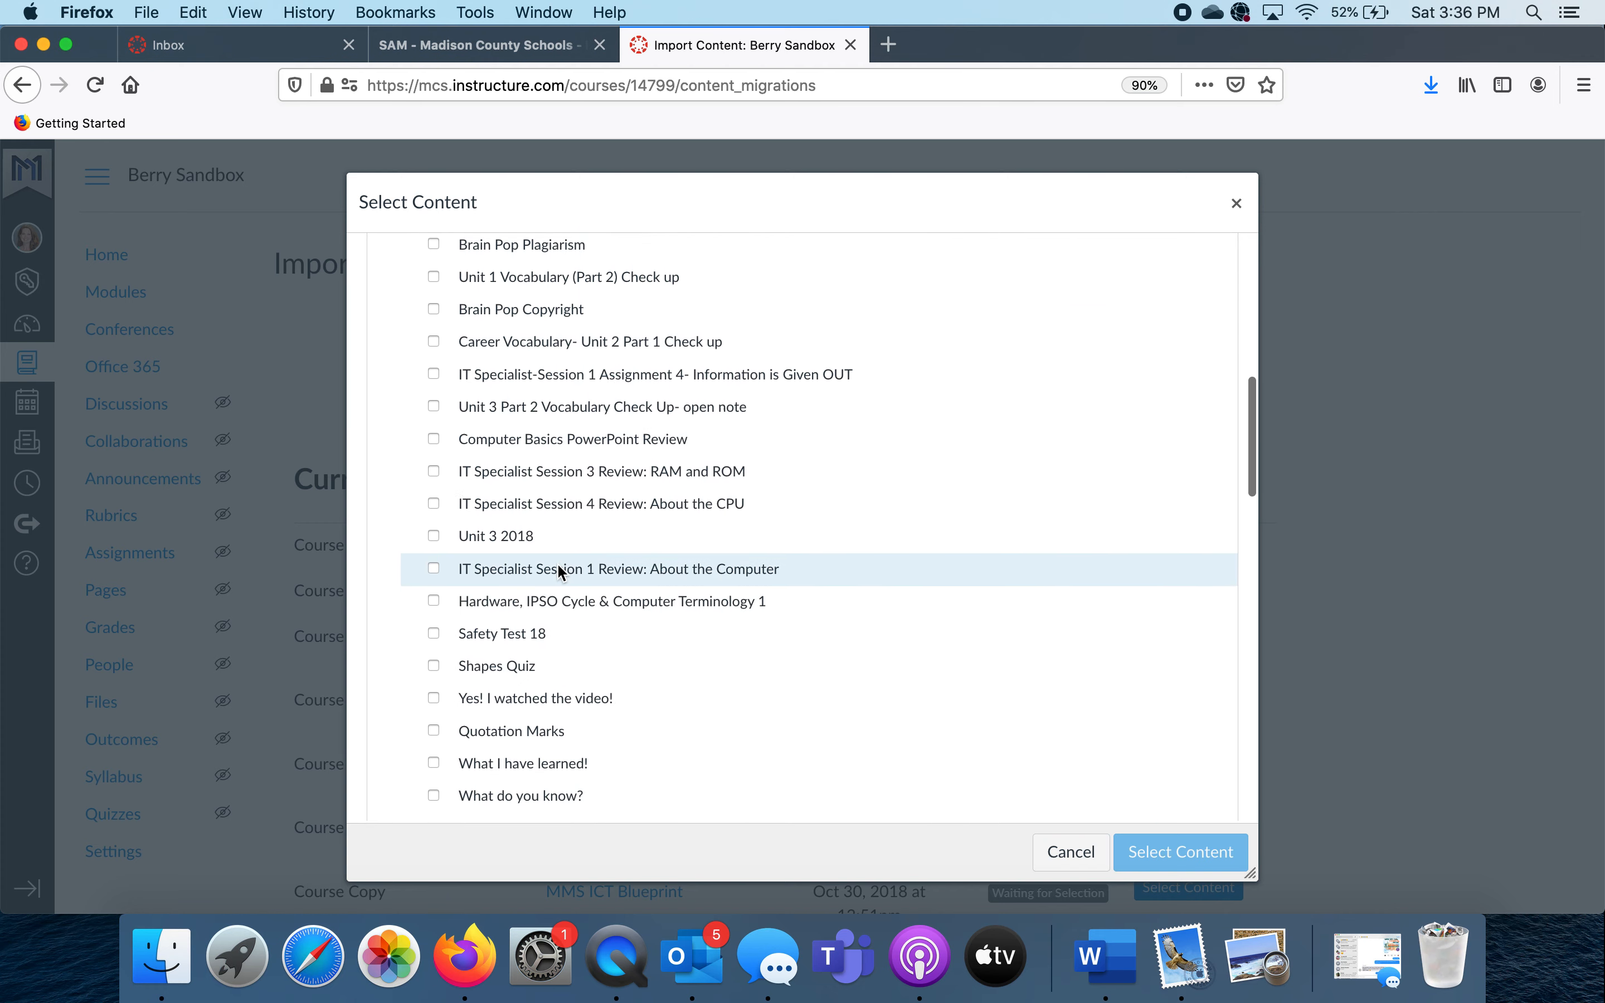
scroll(556, 563, "down", 5)
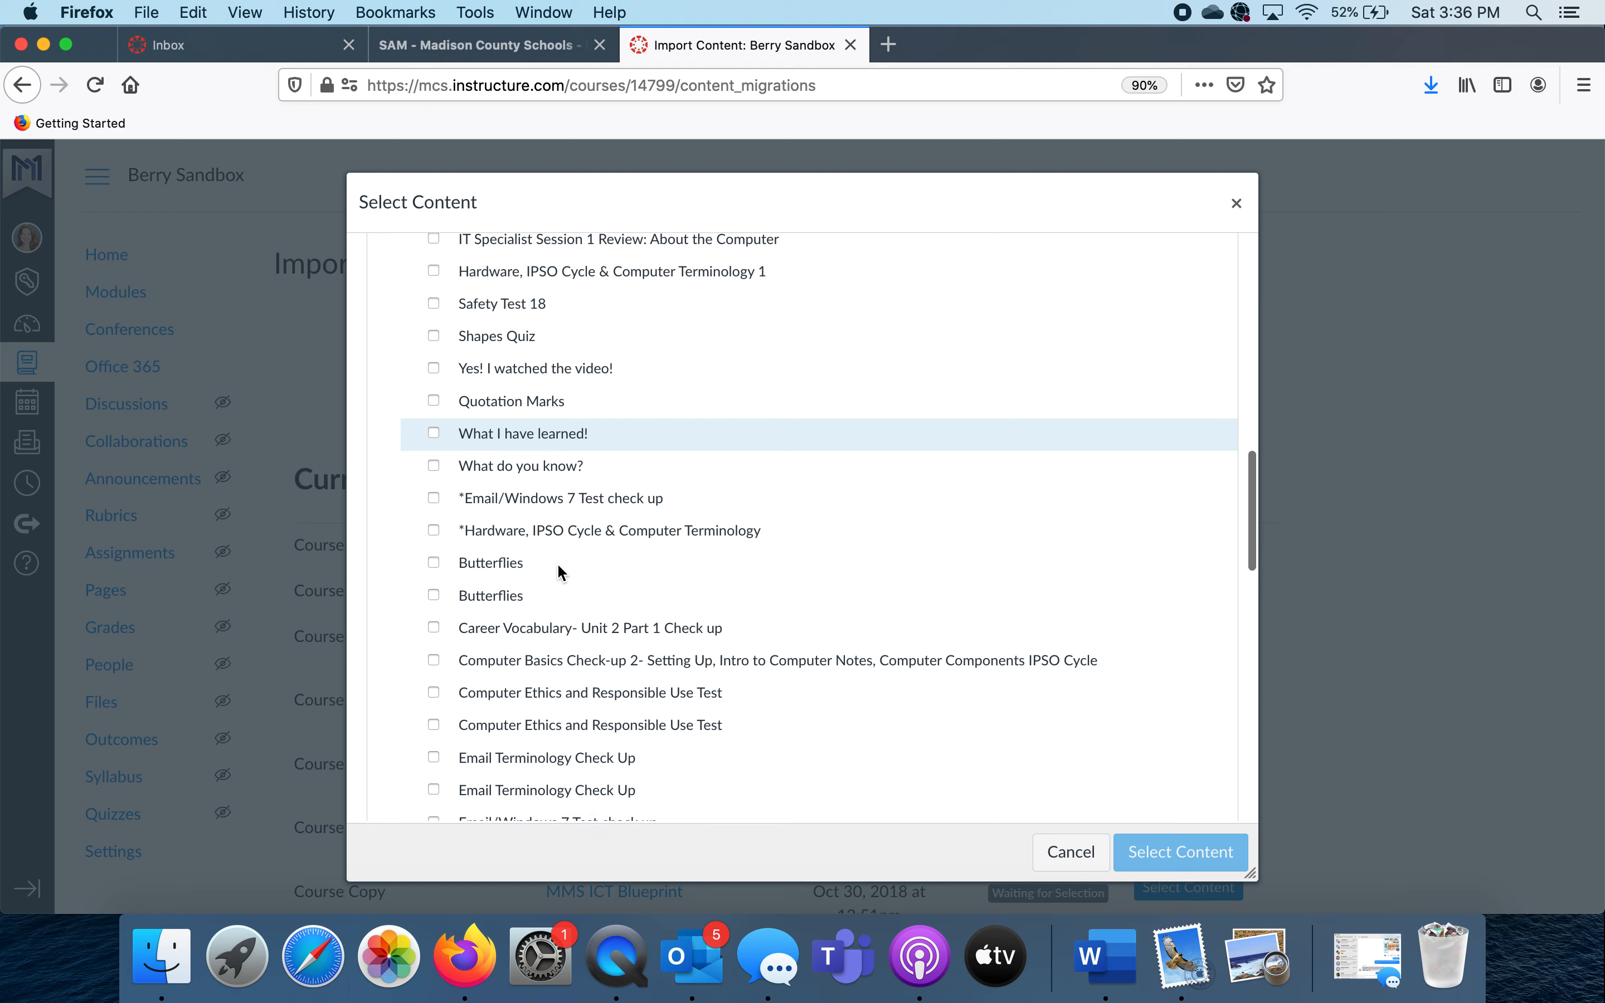
scroll(557, 565, "down", 7)
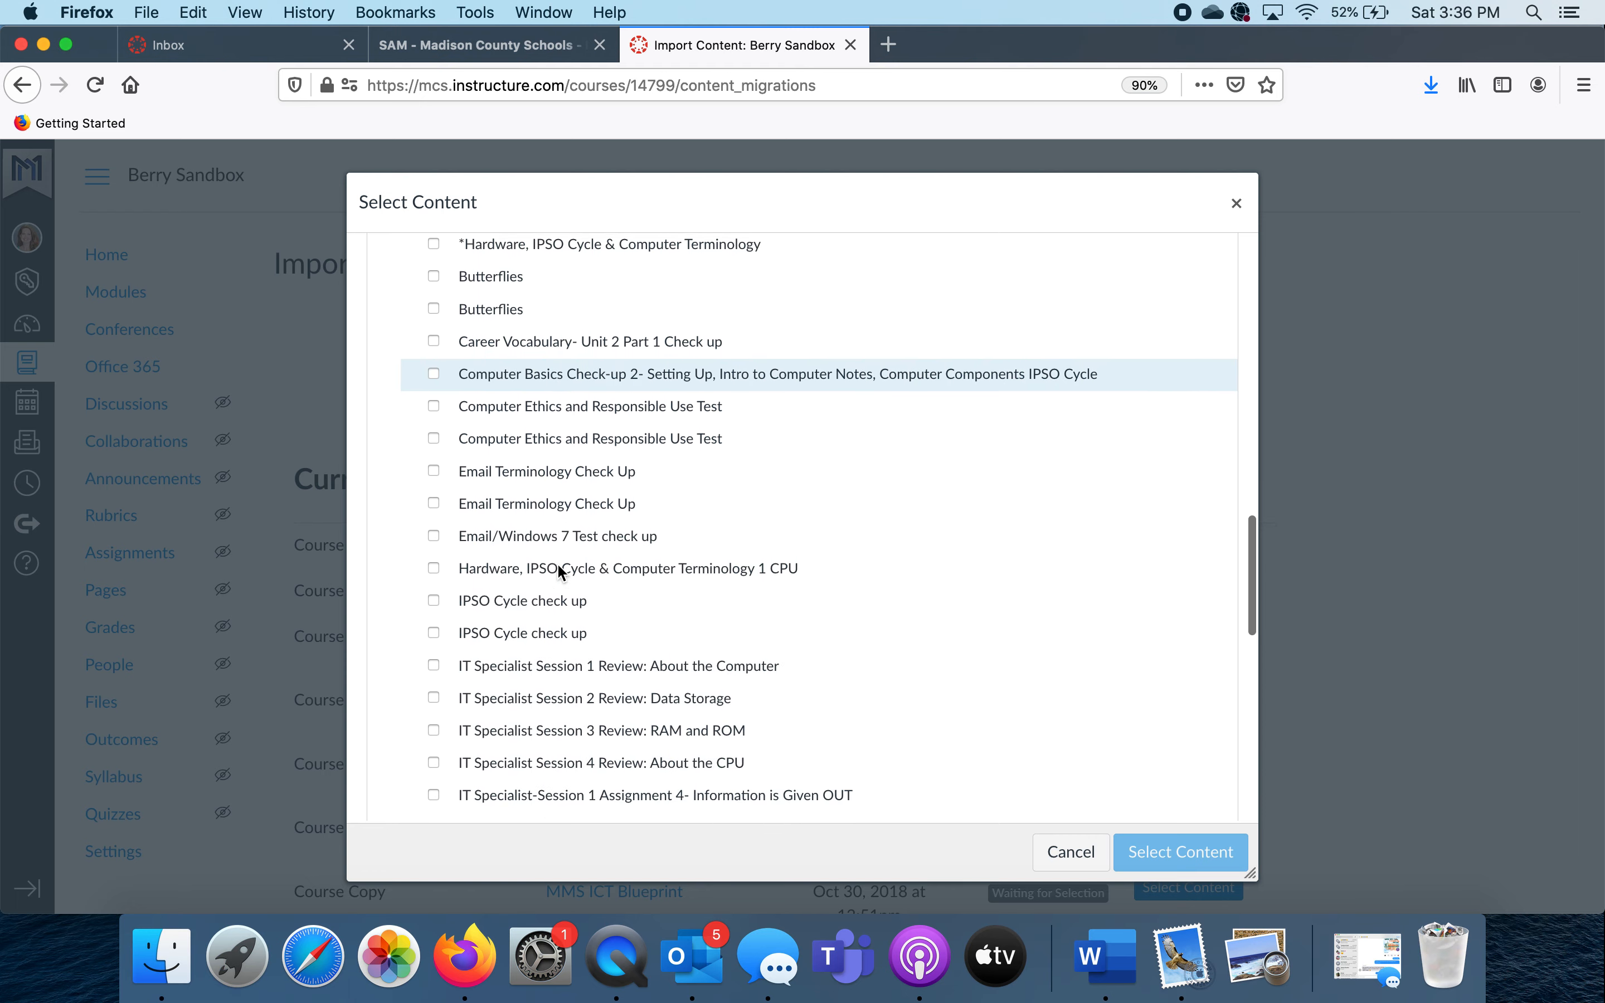
scroll(559, 571, "down", 7)
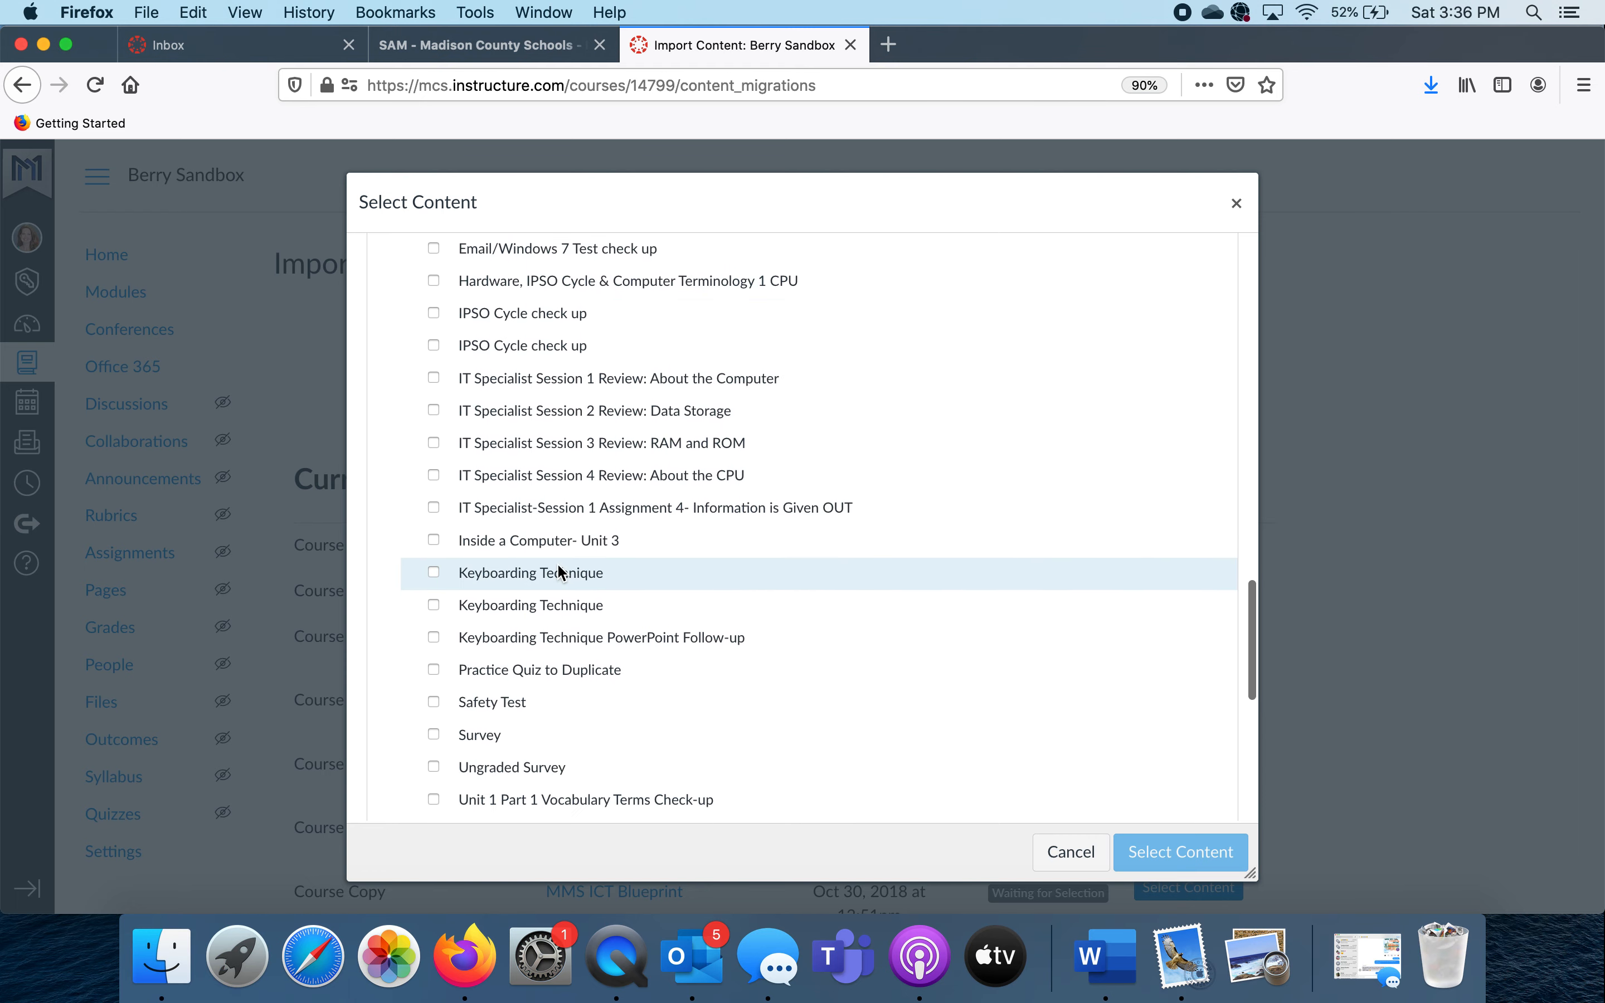
scroll(556, 563, "down", 4)
scroll(556, 564, "up", 5)
scroll(558, 571, "up", 2)
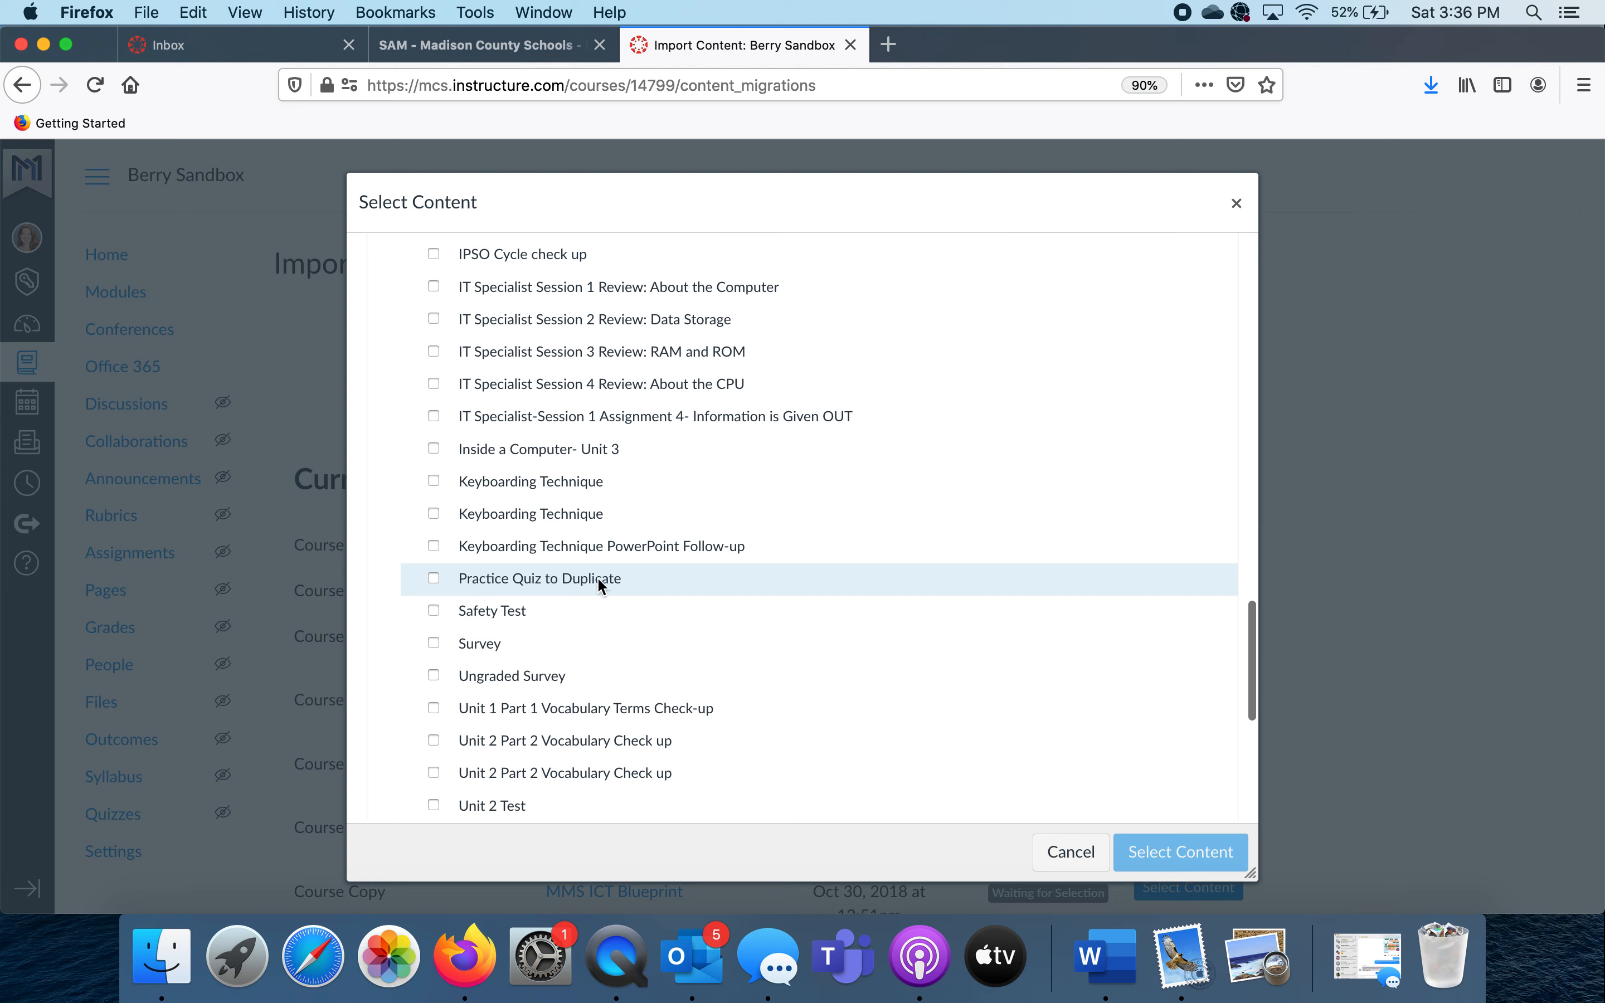
left_click(435, 579)
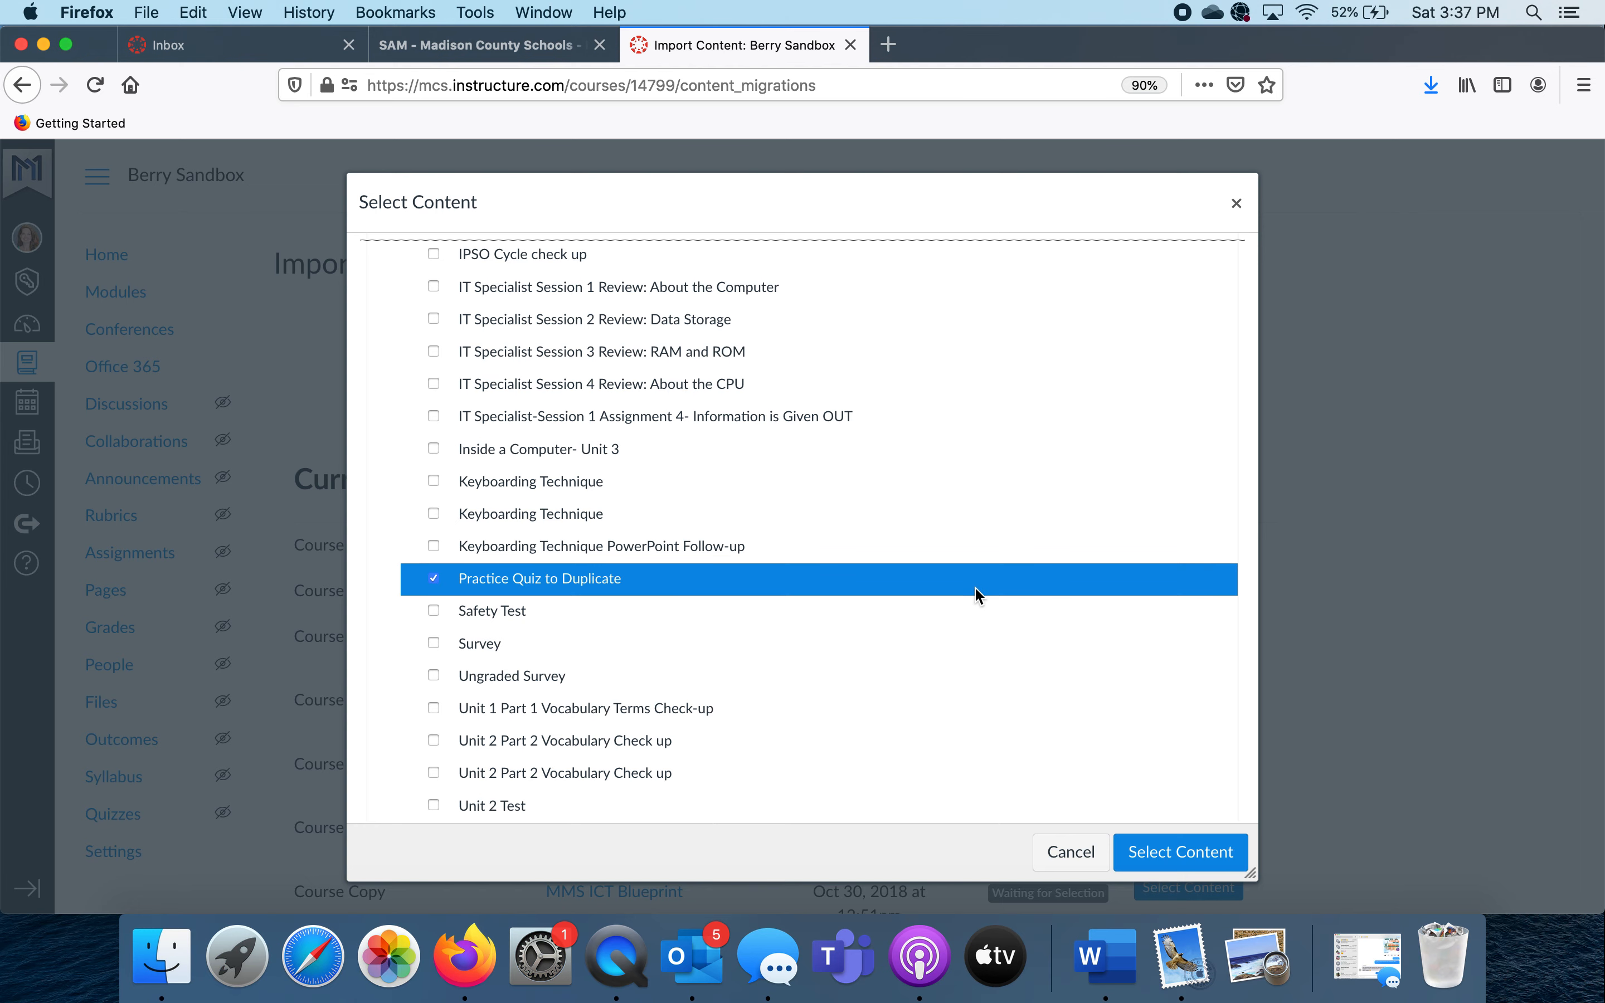
left_click(1147, 856)
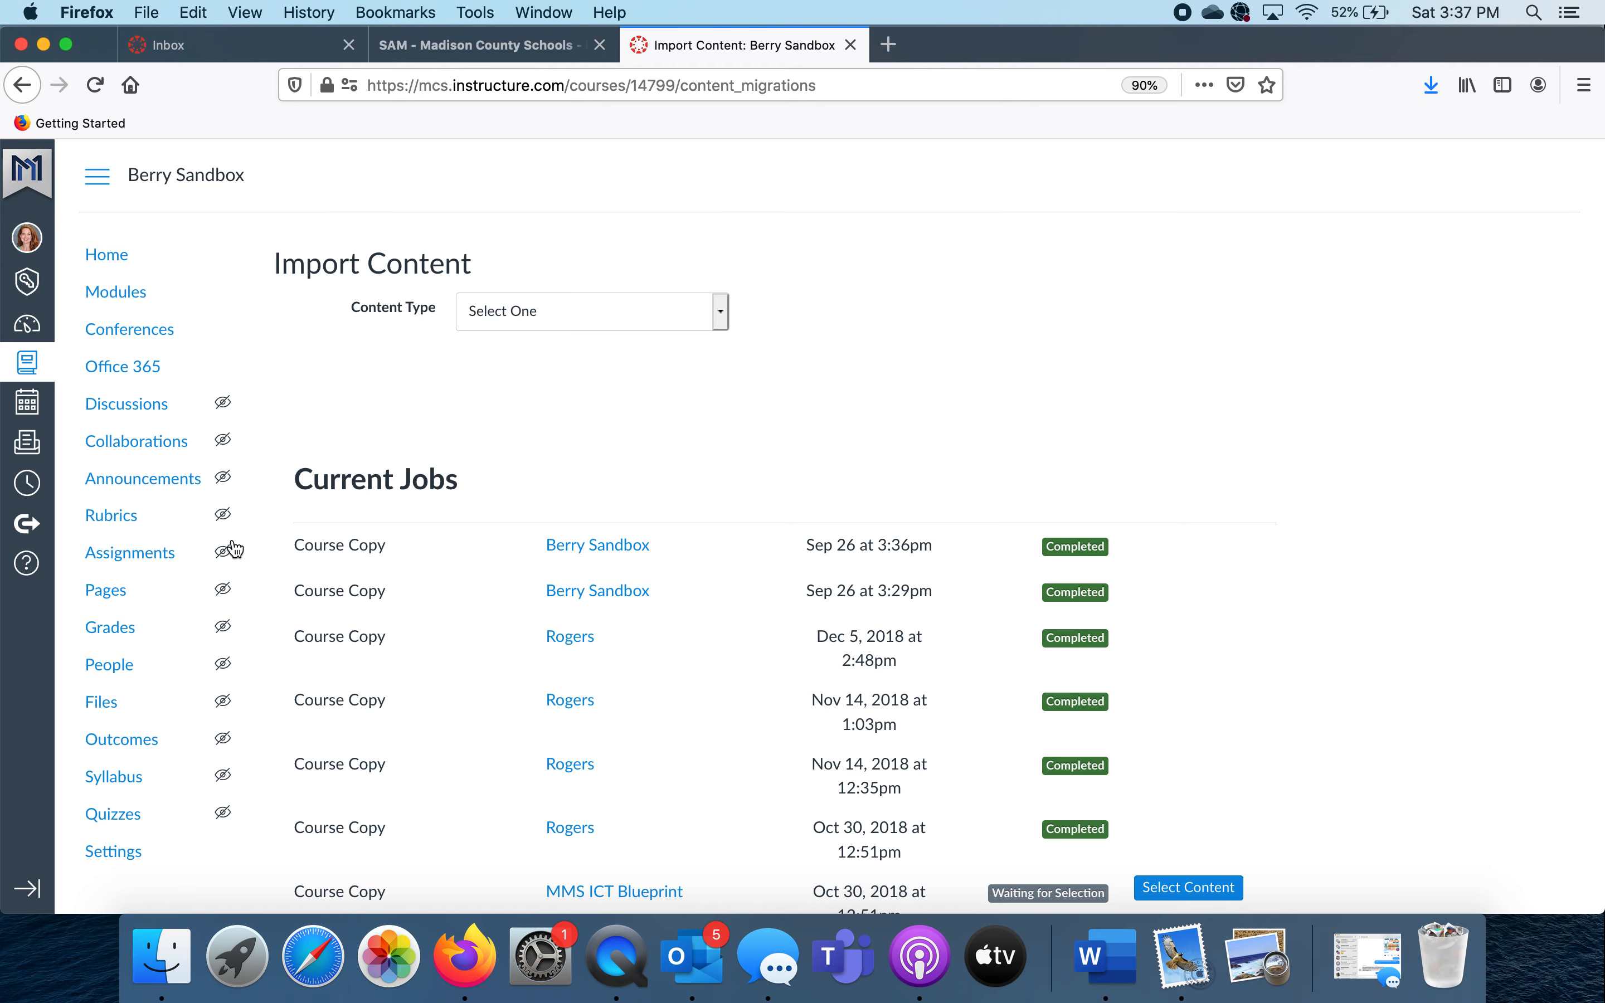
Open the course's quiz list and look through the assignment quizzes for the copy of "Practice Quiz to Duplicate".
scroll(186, 548, "down", 3)
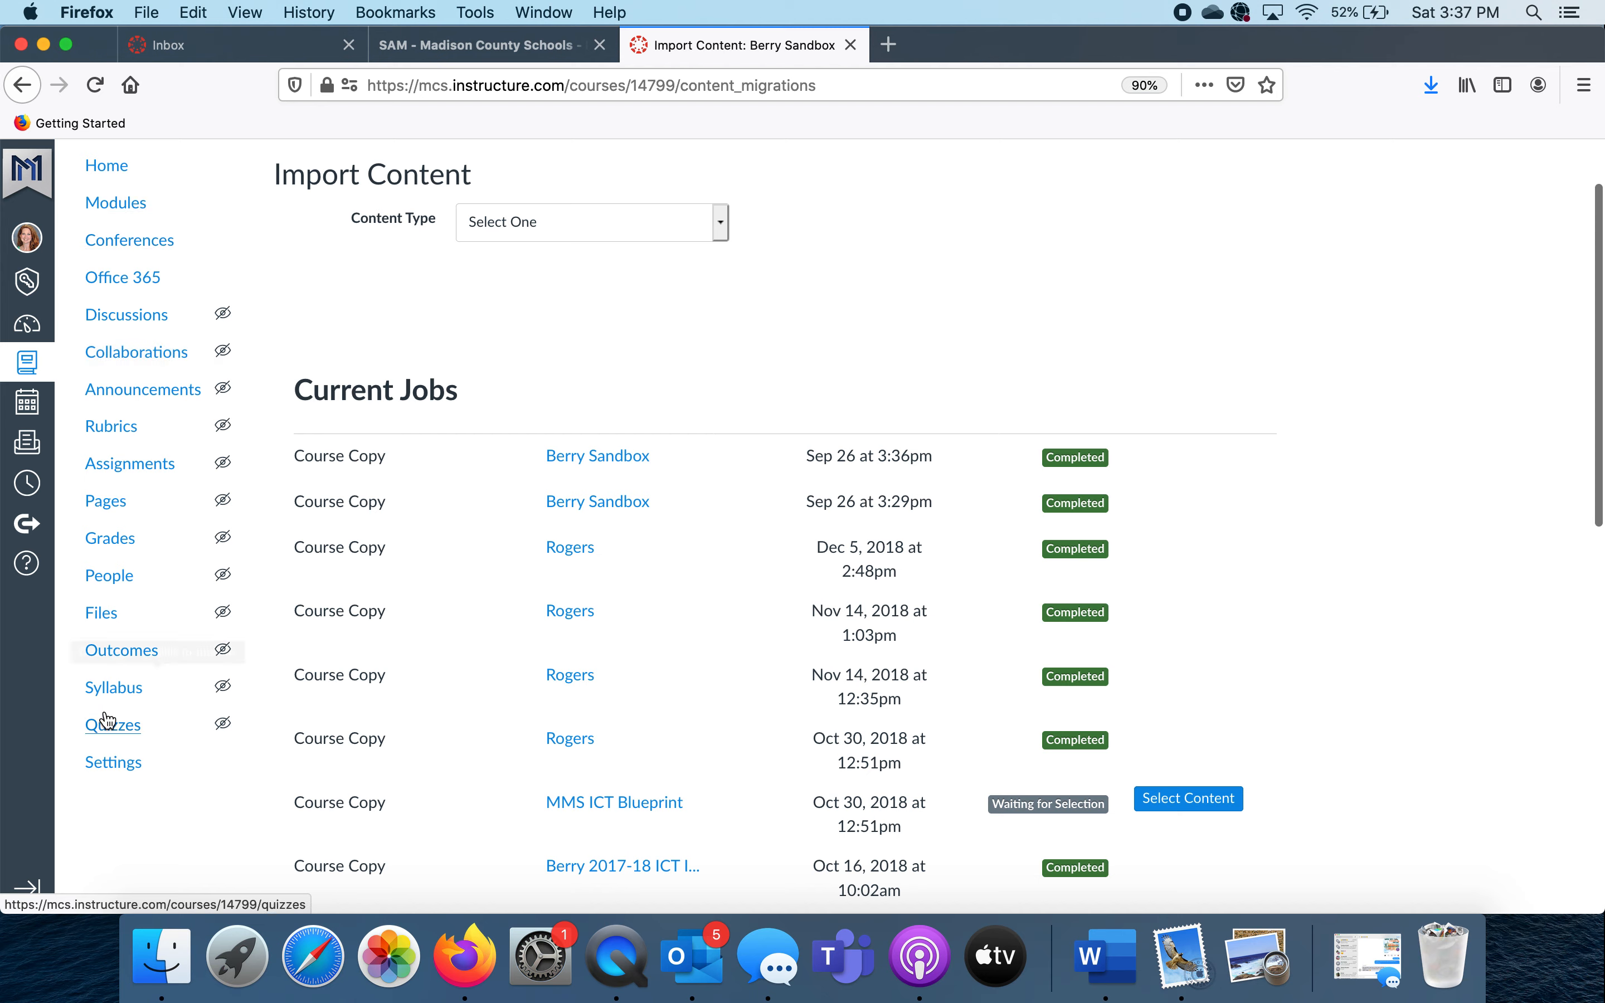
left_click(107, 734)
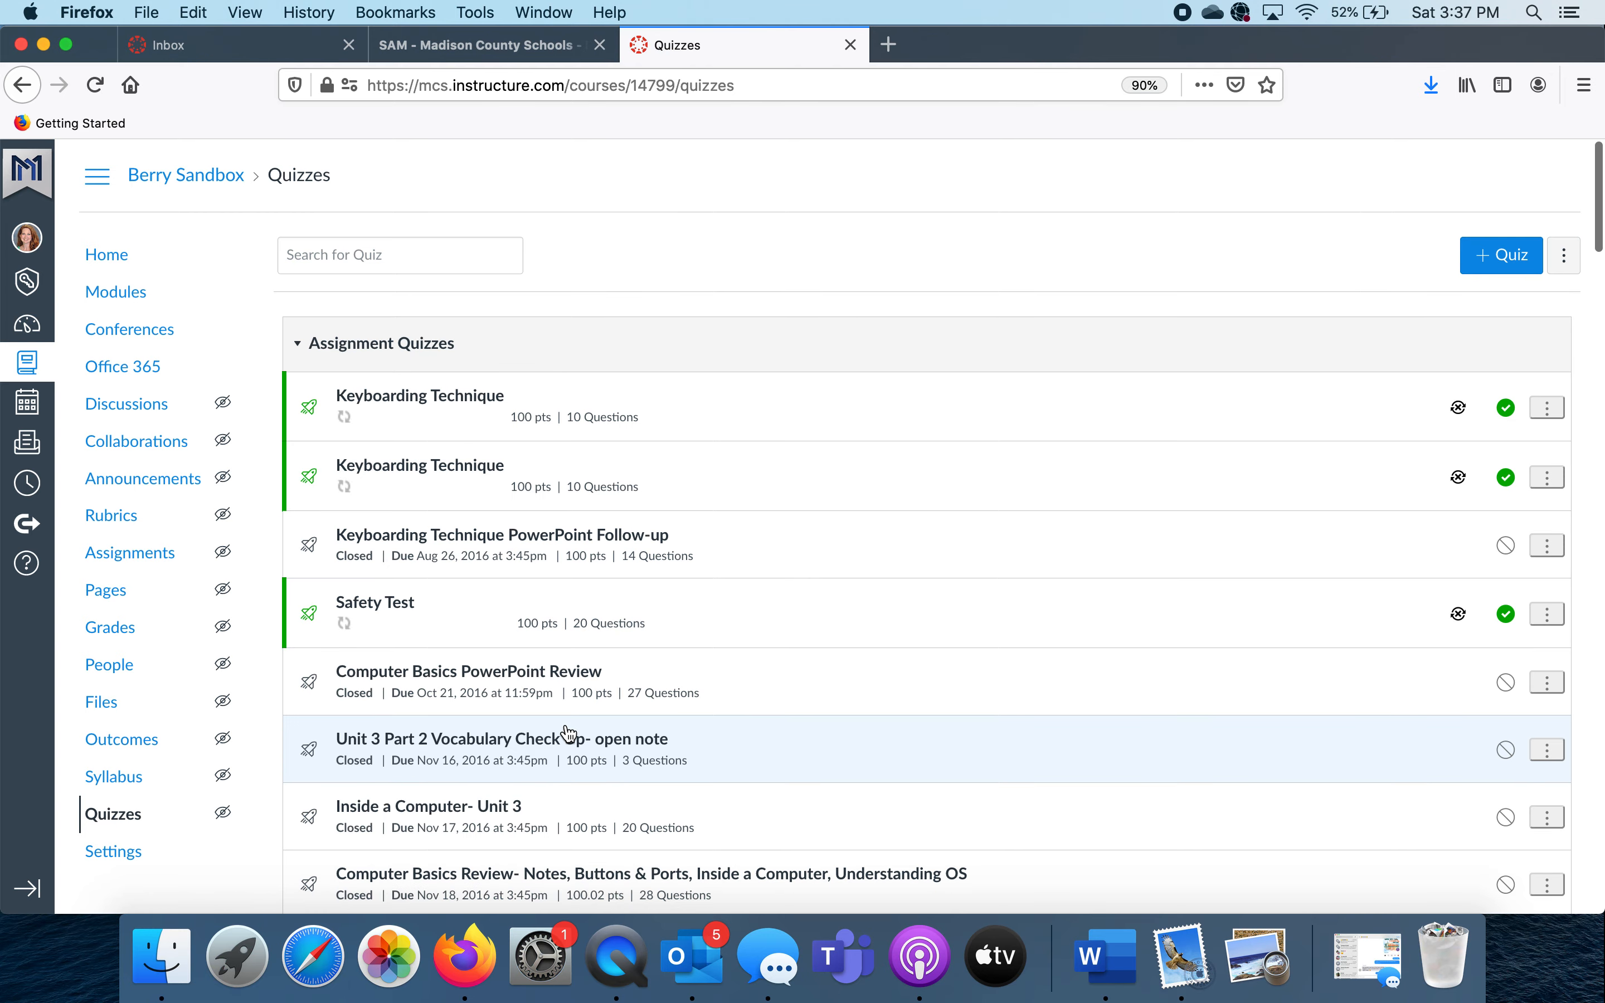
scroll(569, 733, "down", 5)
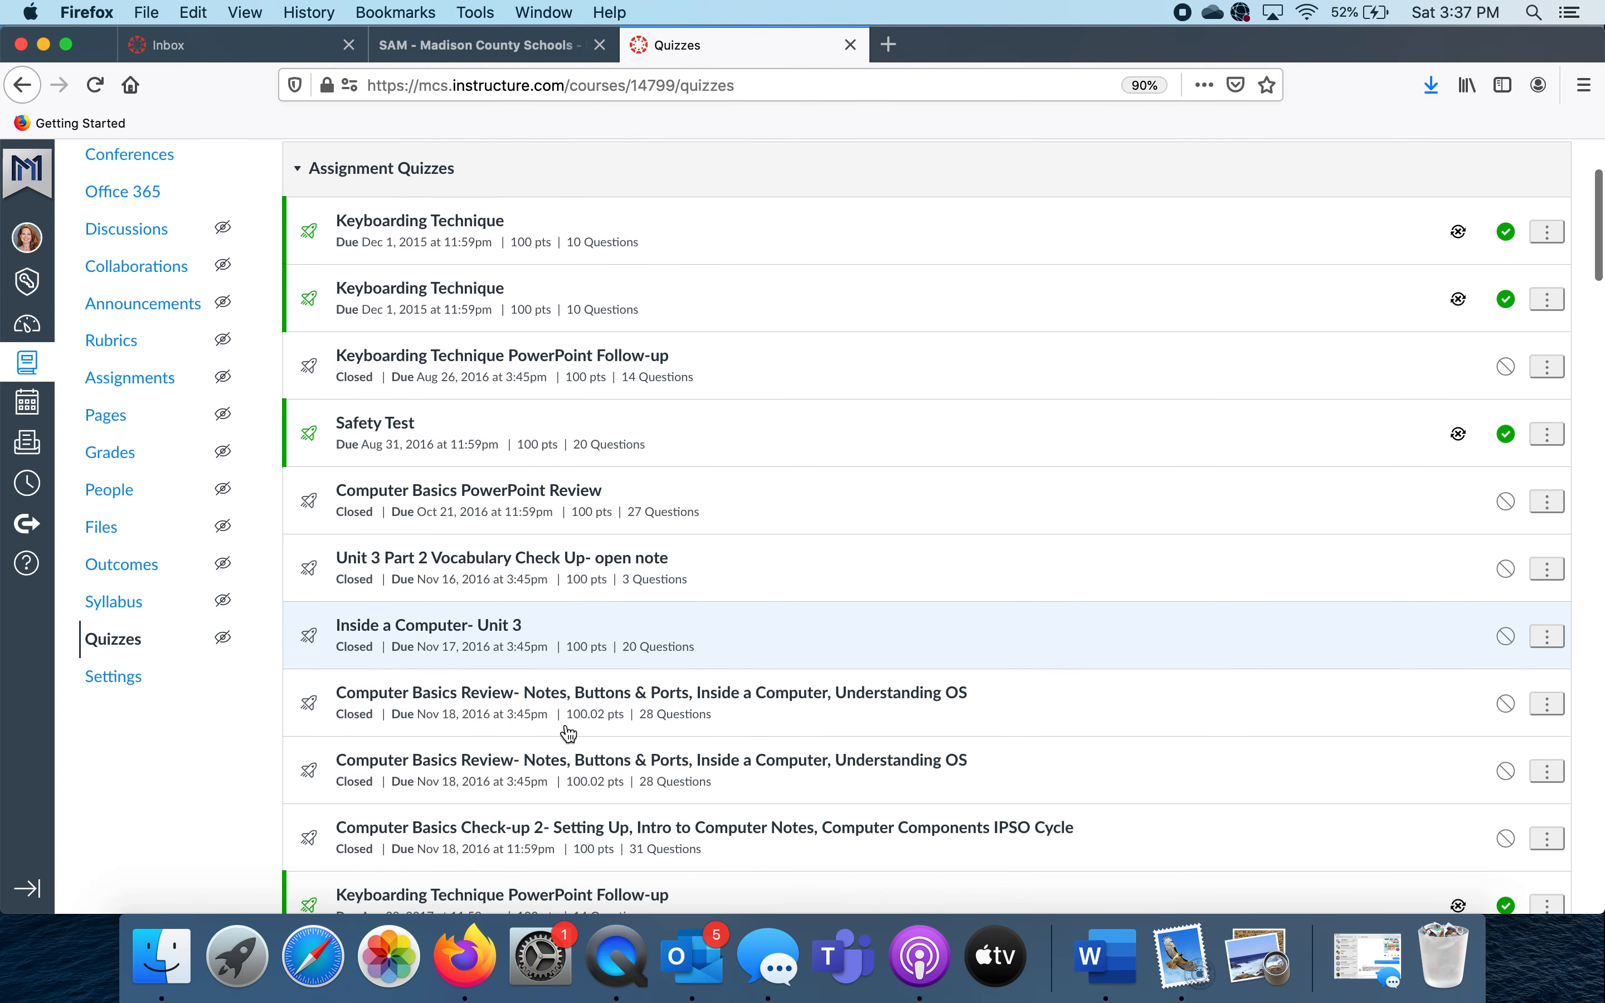
scroll(568, 732, "down", 9)
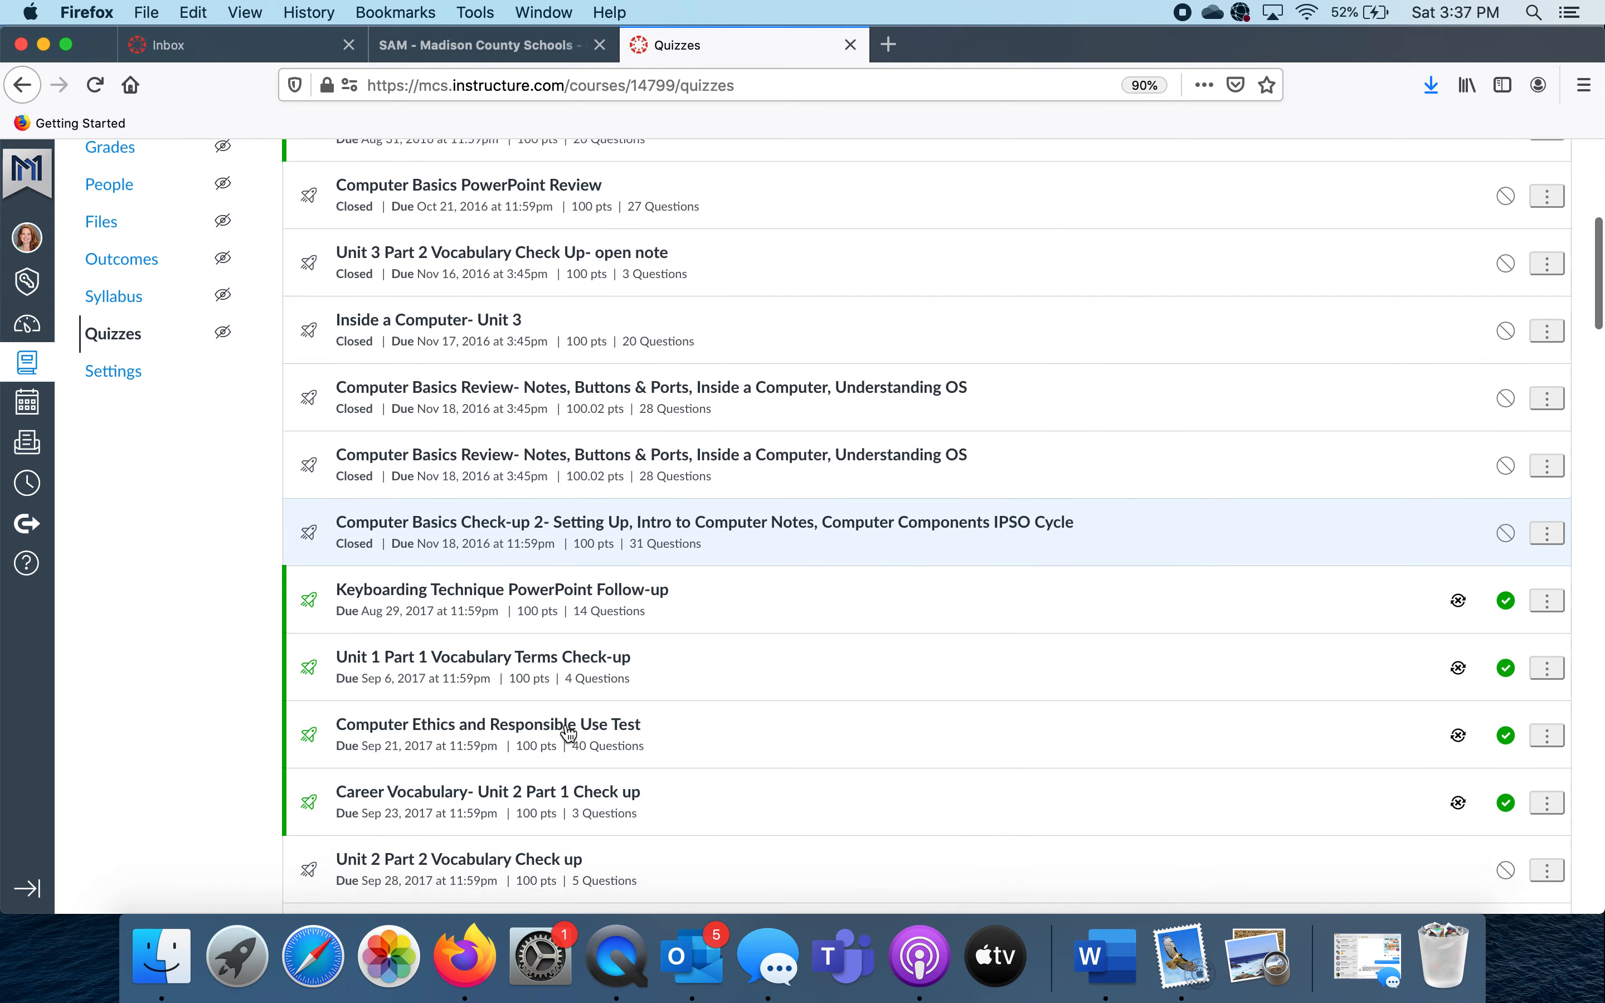
scroll(568, 732, "down", 13)
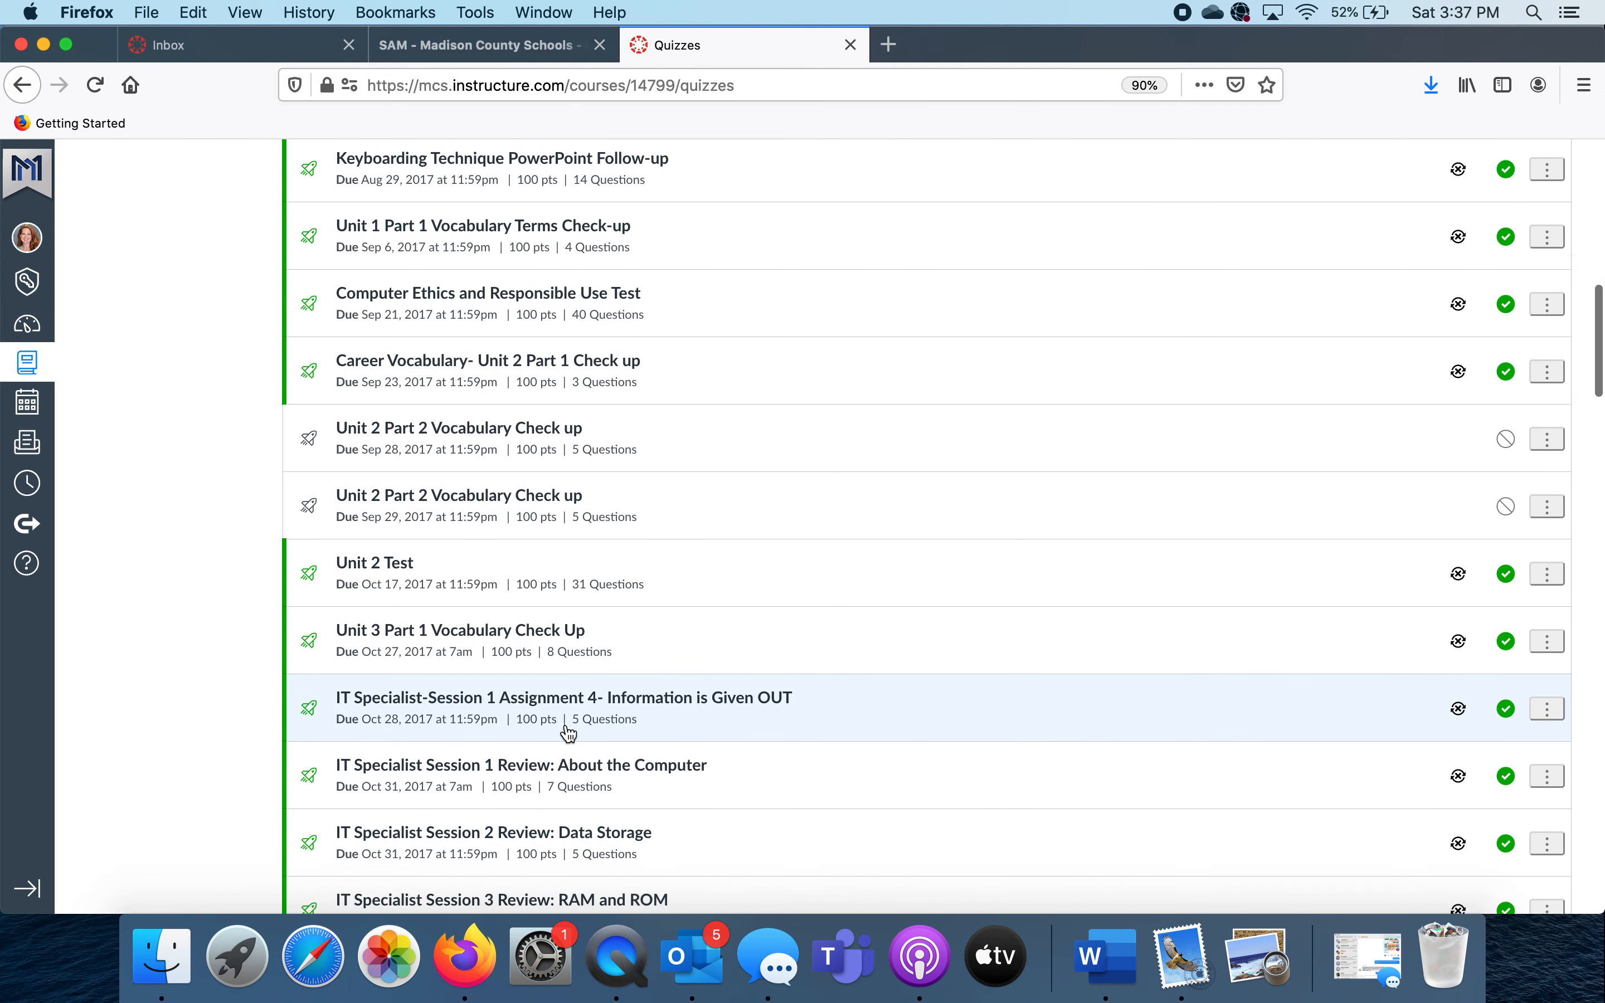
scroll(568, 732, "down", 14)
scroll(568, 732, "down", 13)
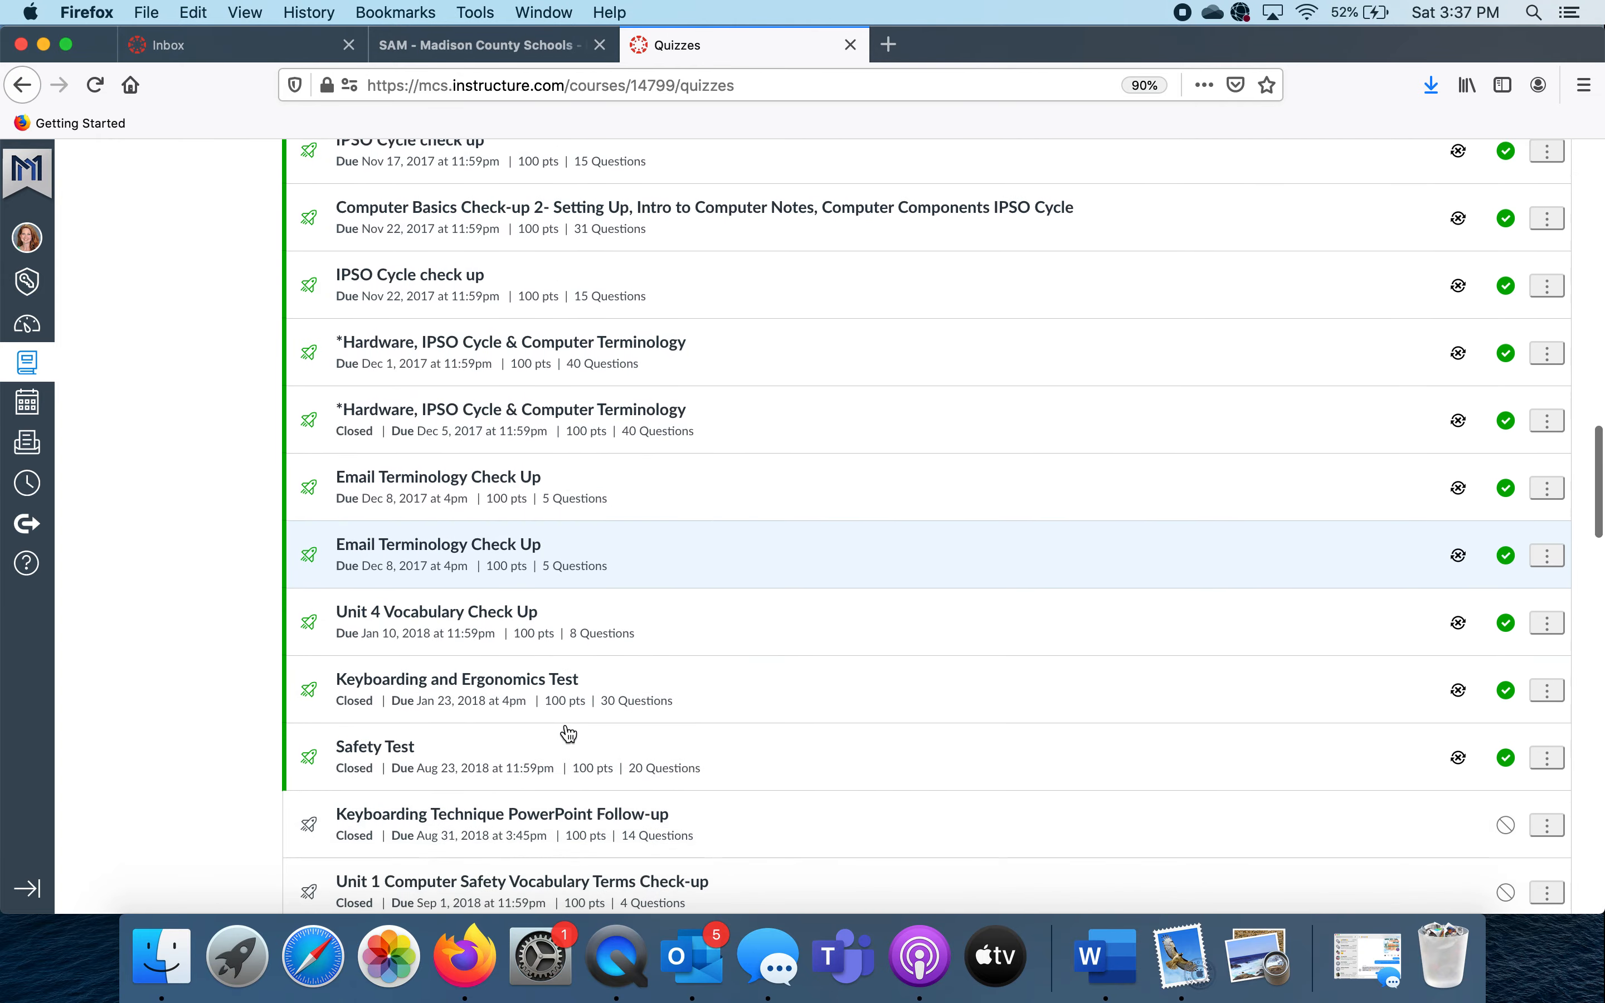
scroll(568, 733, "down", 19)
scroll(568, 733, "down", 19)
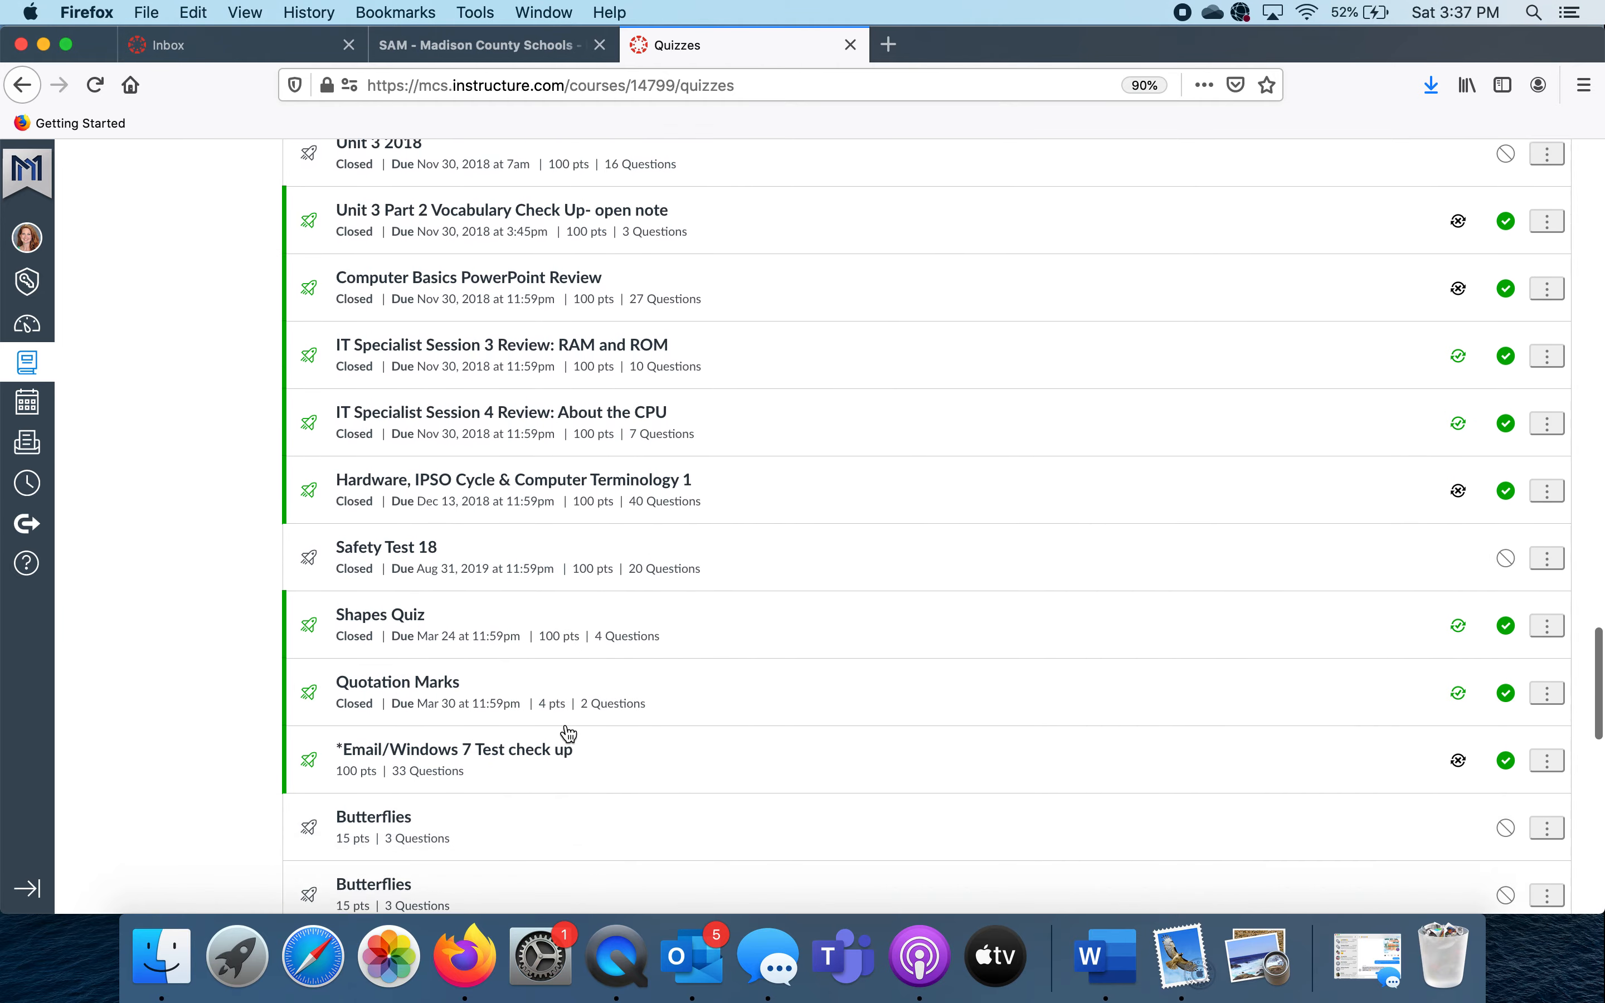
scroll(568, 732, "down", 15)
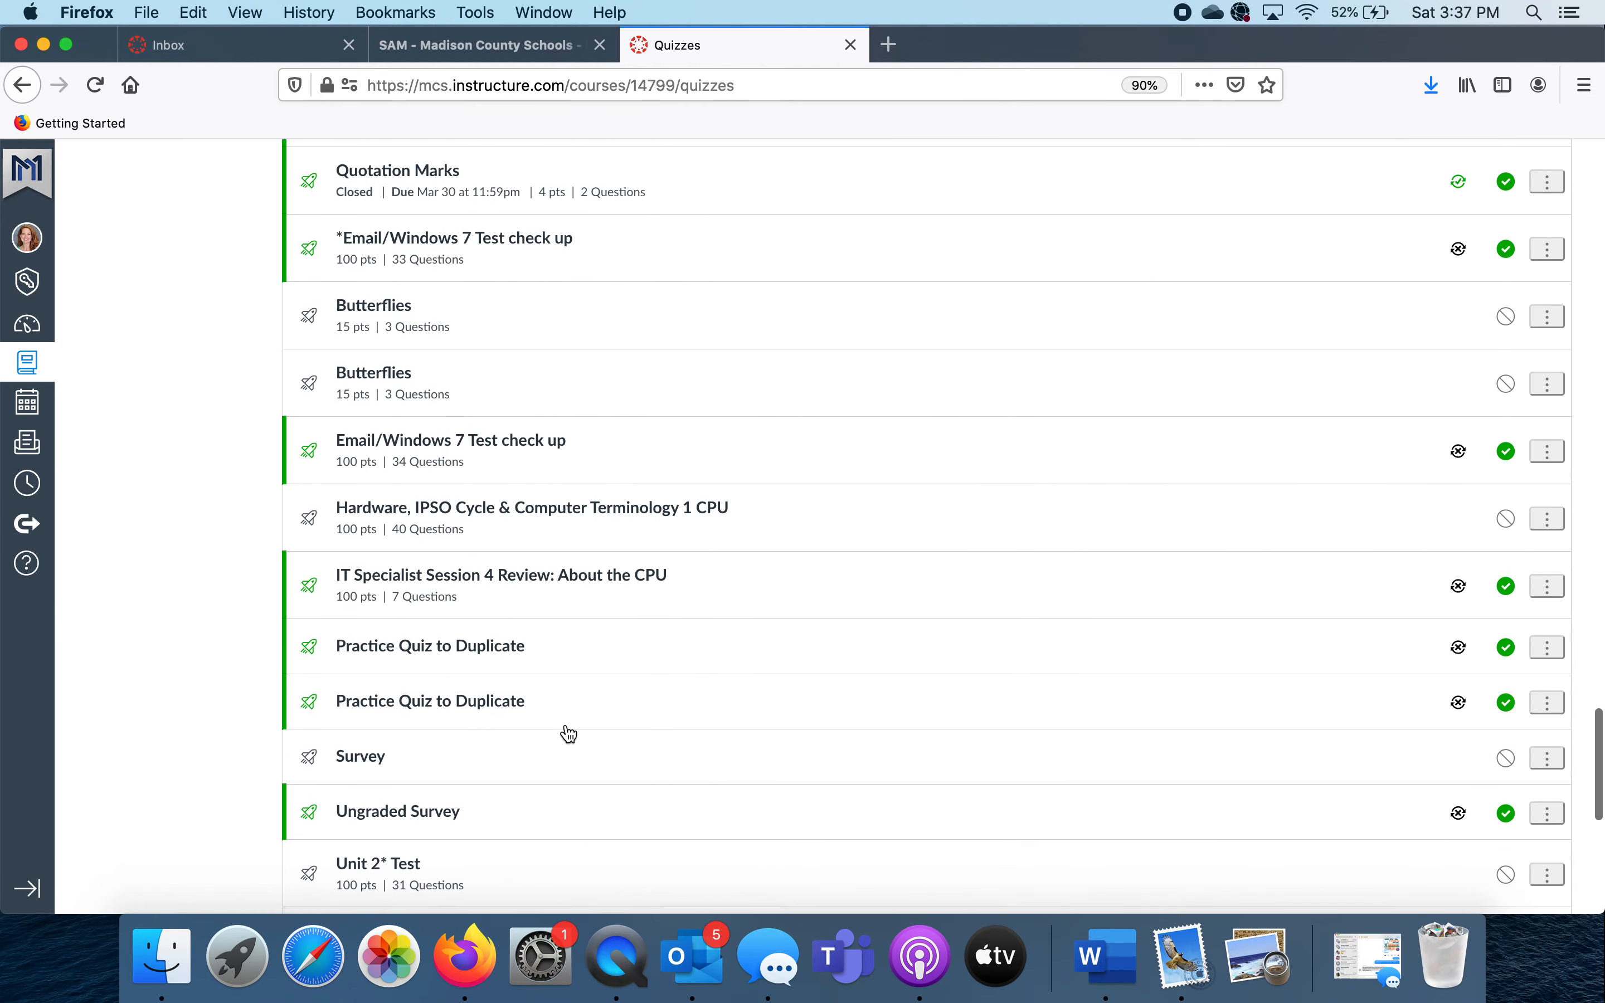